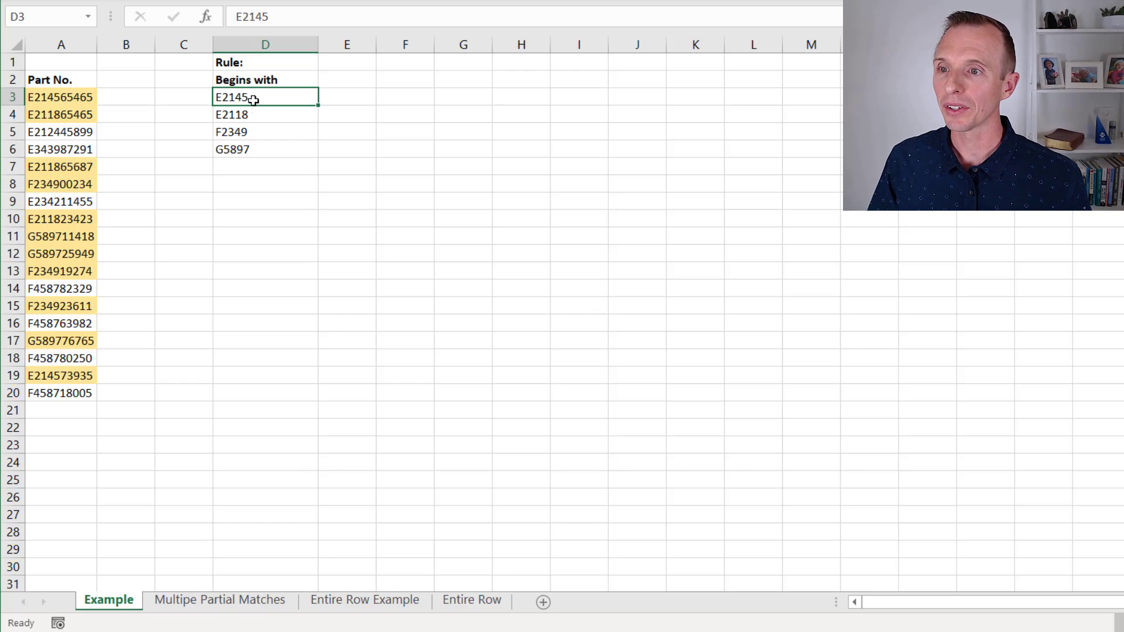
Look over the Example and Entire Row Example sheets, and select cell B3 on the Multipe Partial Matches sheet.
drag(257, 99, 257, 149)
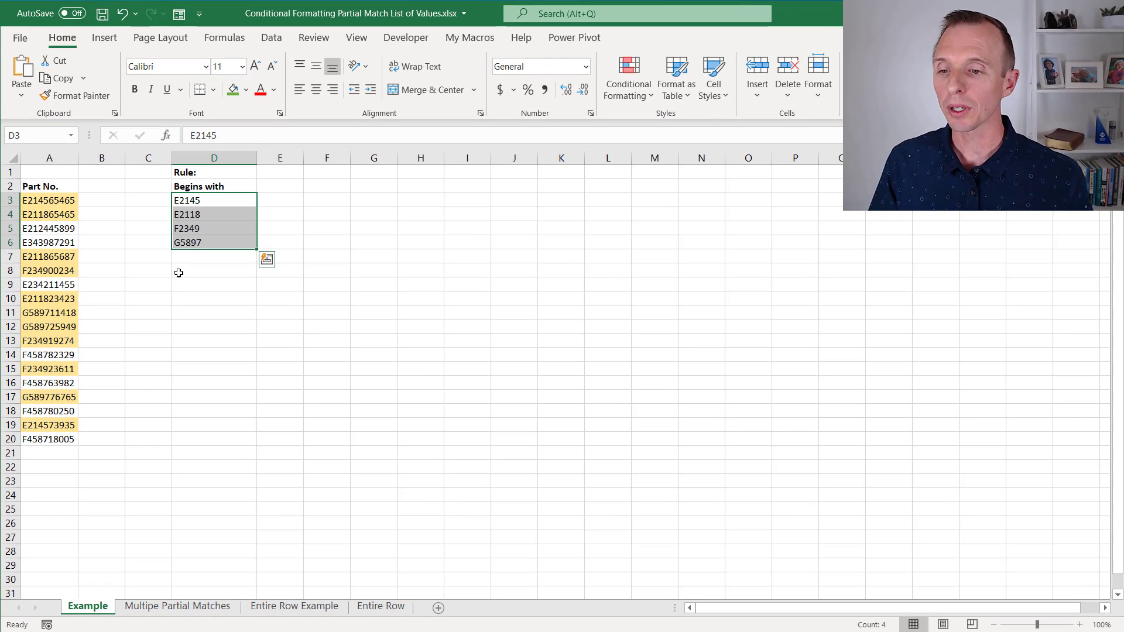
click(294, 607)
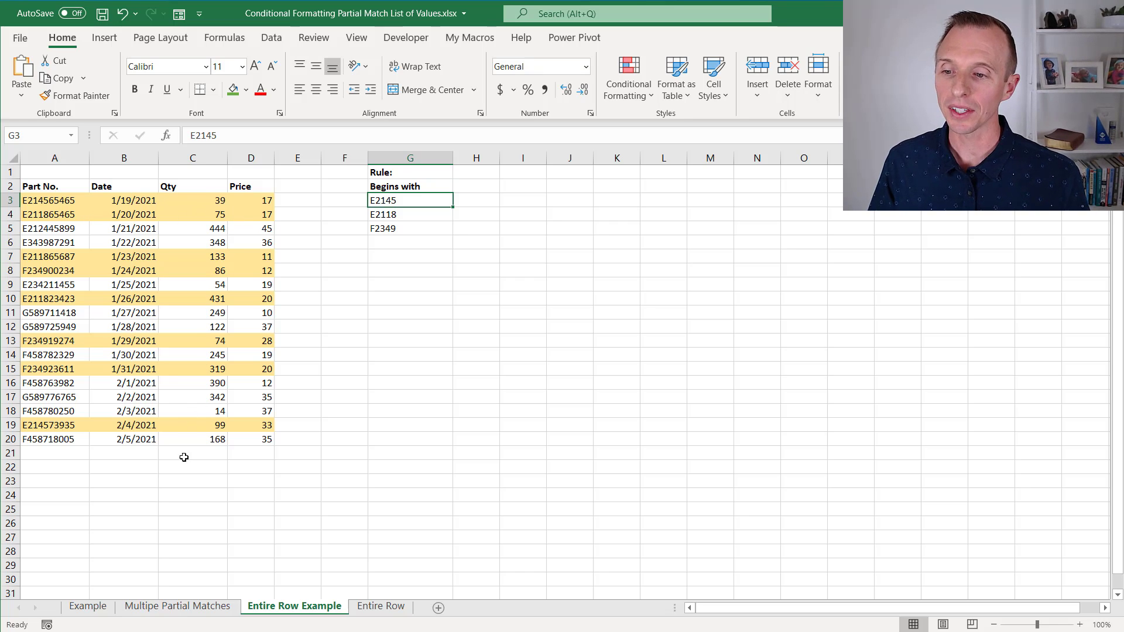
click(164, 608)
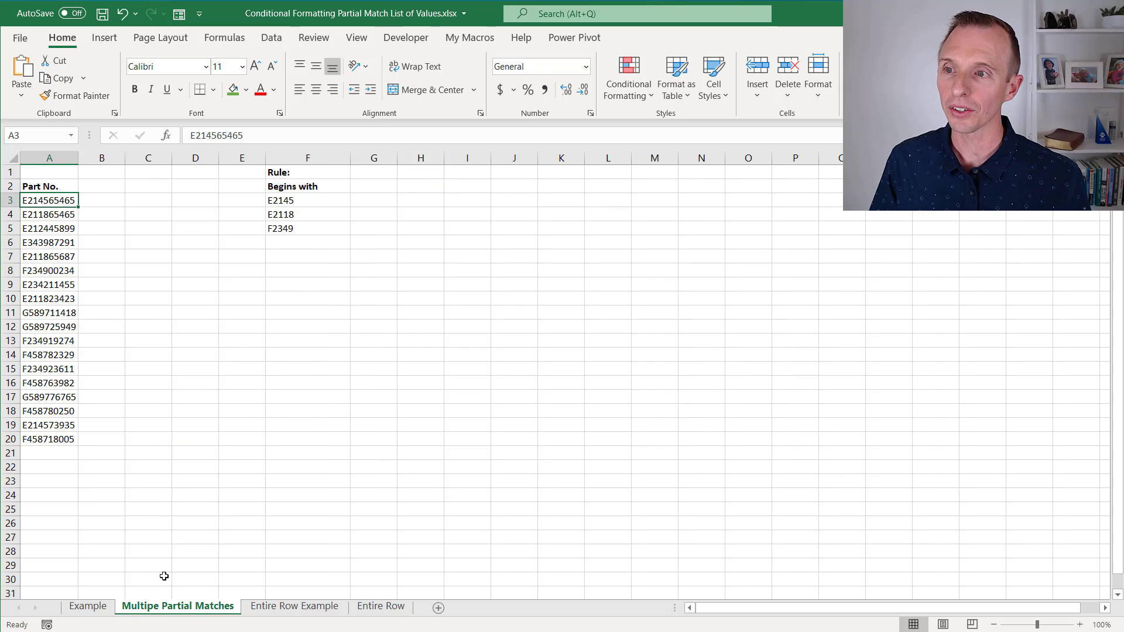
click(103, 206)
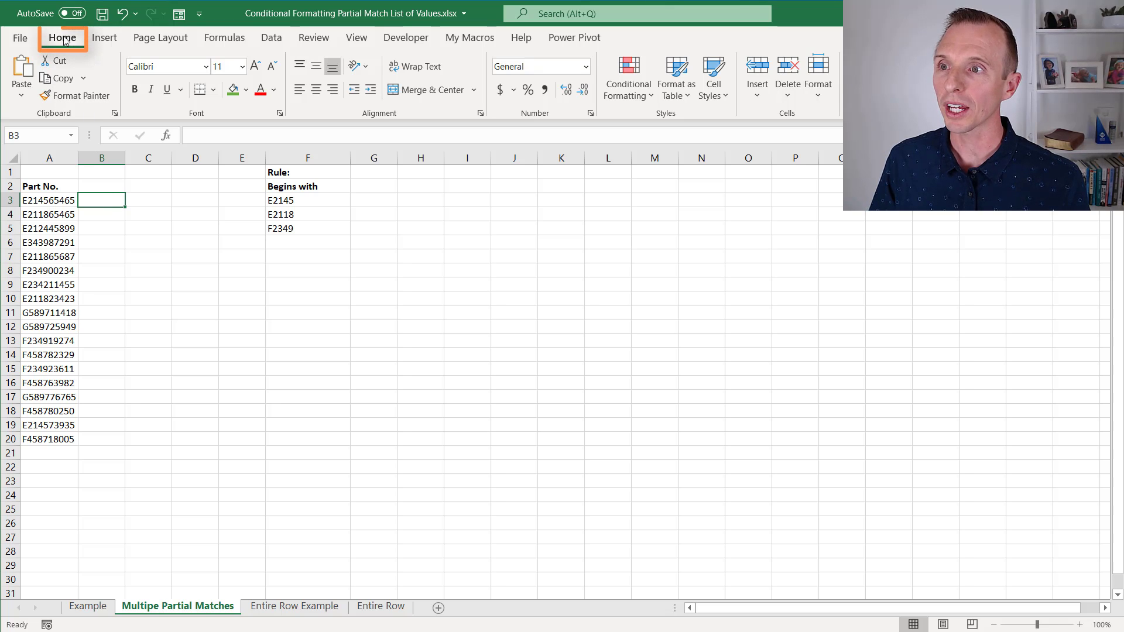
click(617, 97)
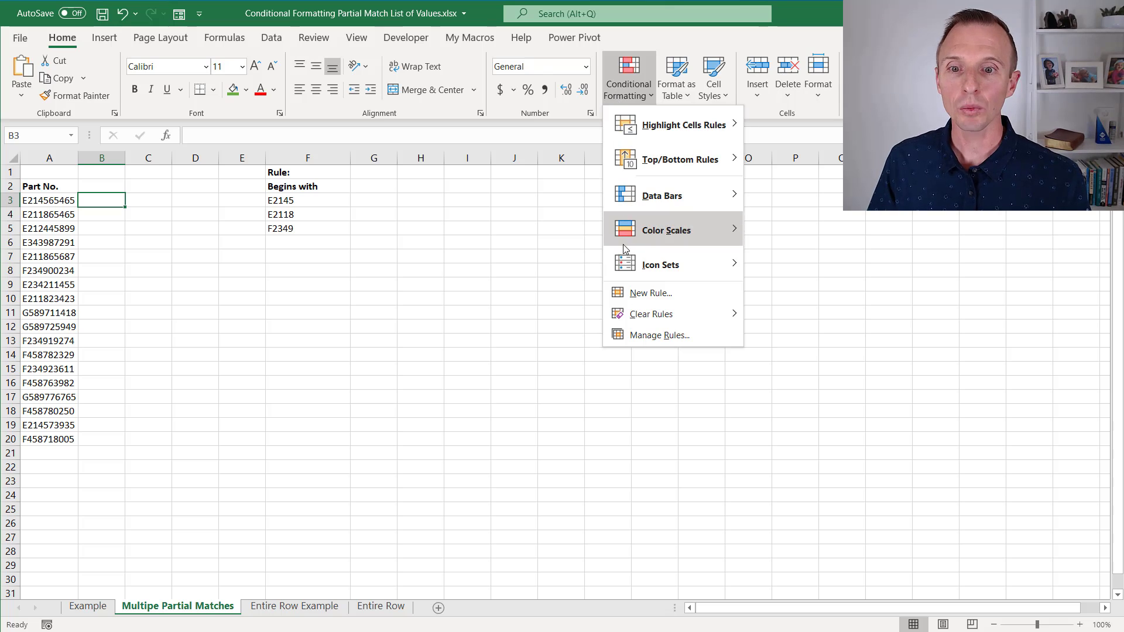
click(635, 294)
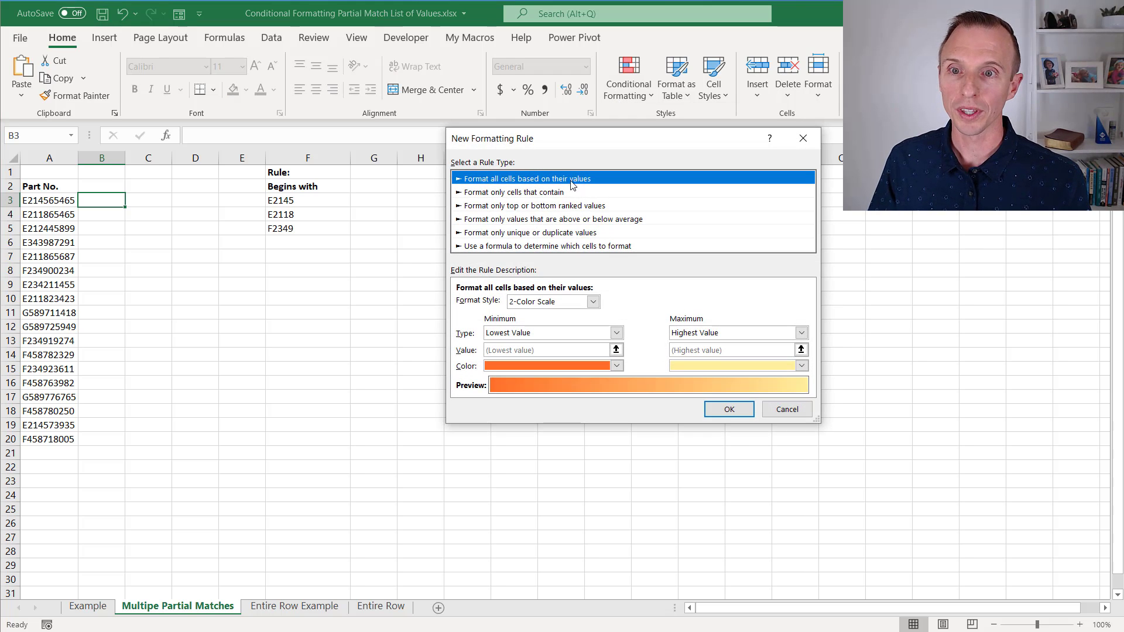
drag(562, 150, 479, 135)
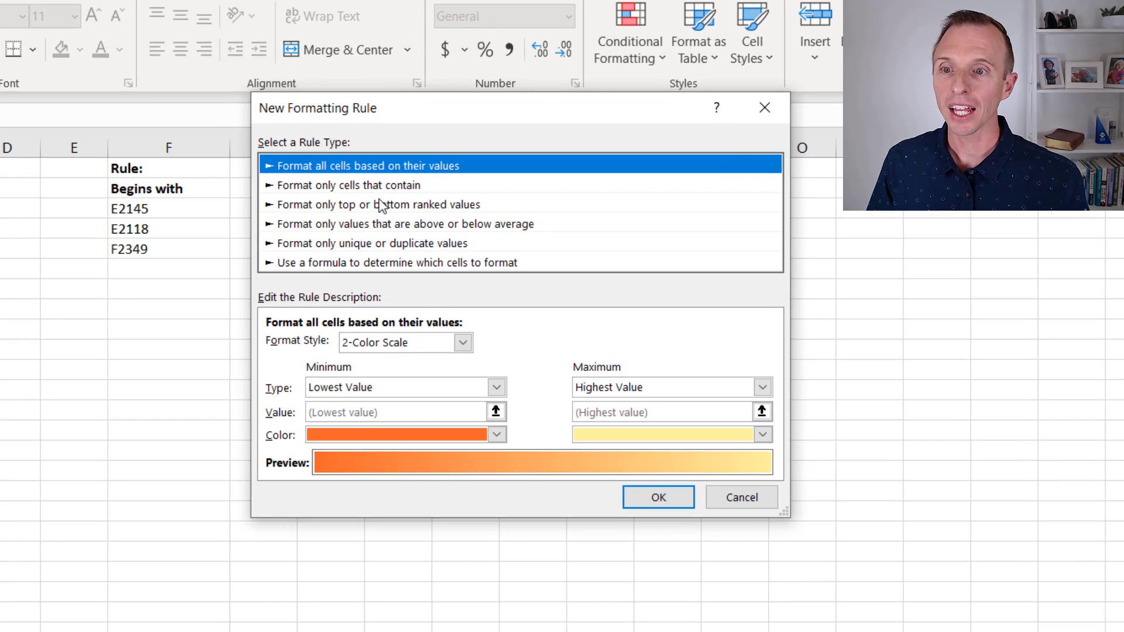
click(306, 263)
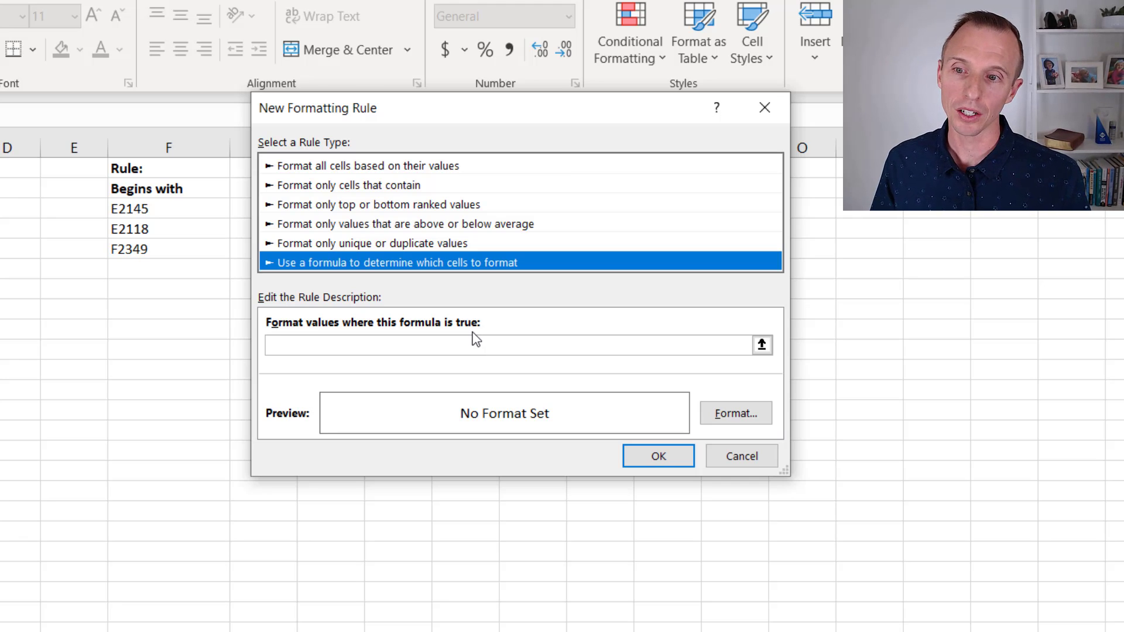
click(291, 348)
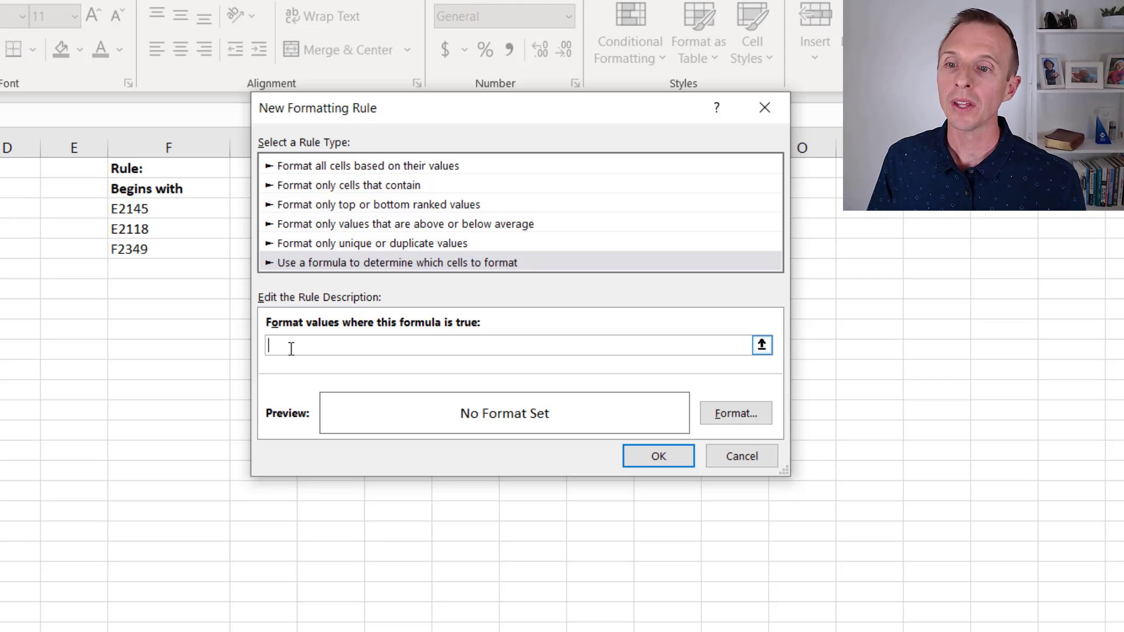
click(732, 459)
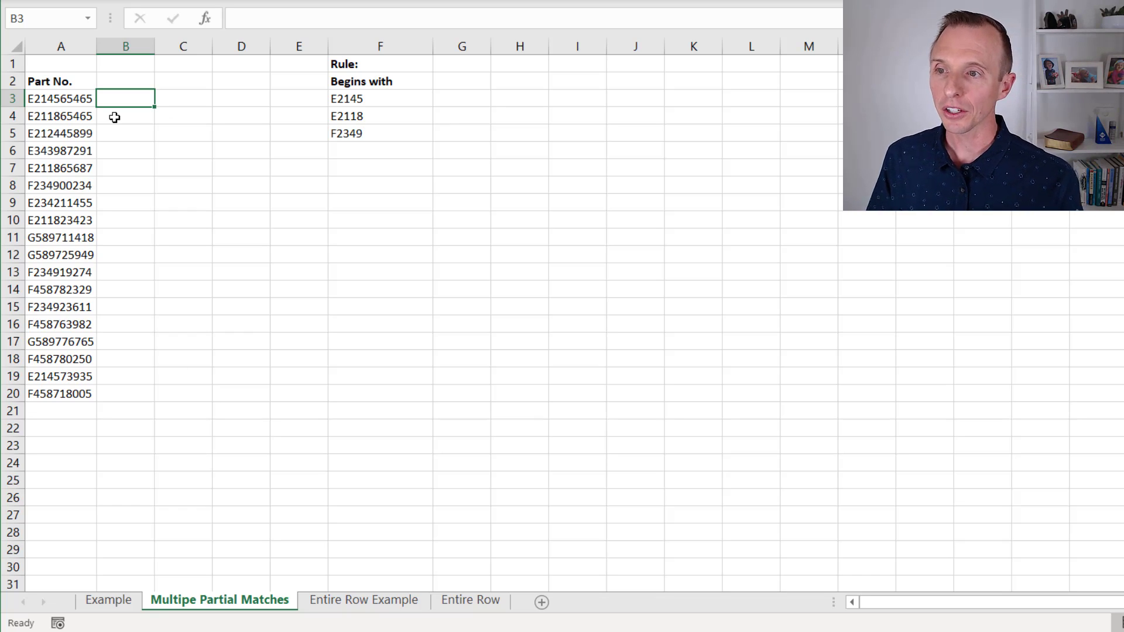
Start a COUNTIF formula in B3 with the Begins with list as the absolute range $F$3:$F$5.
text(=)
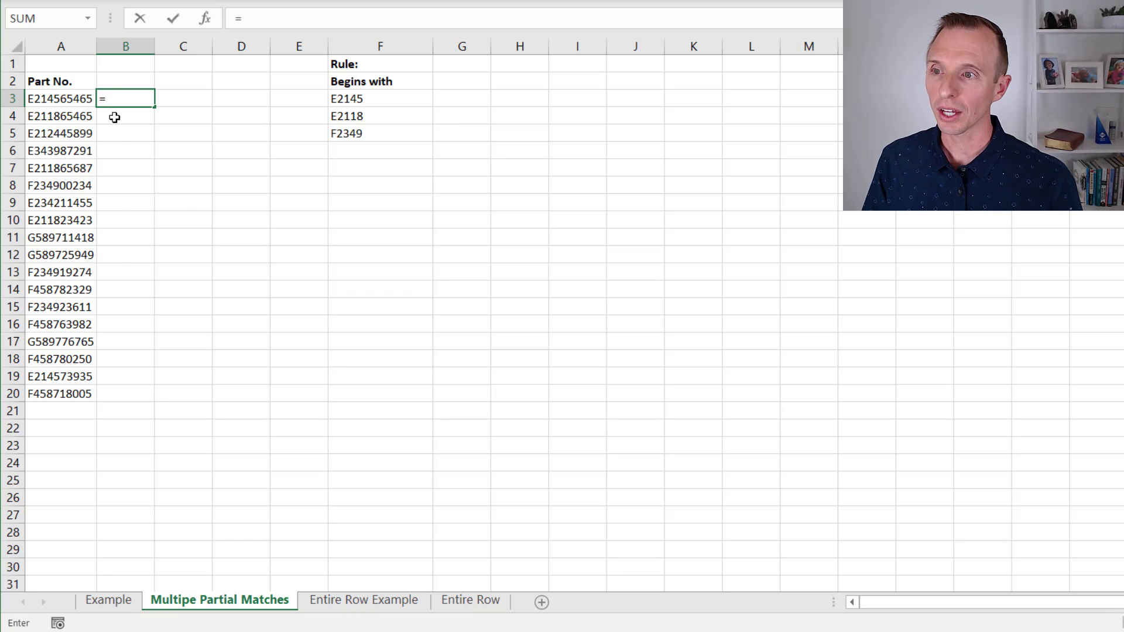
text(countif)
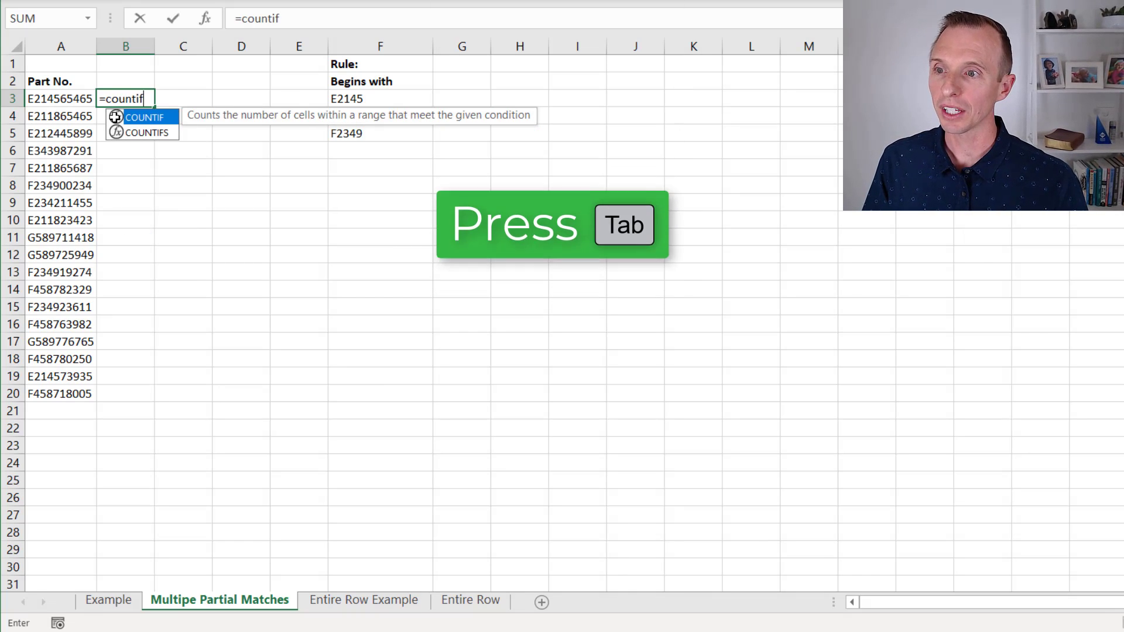
key(Tab)
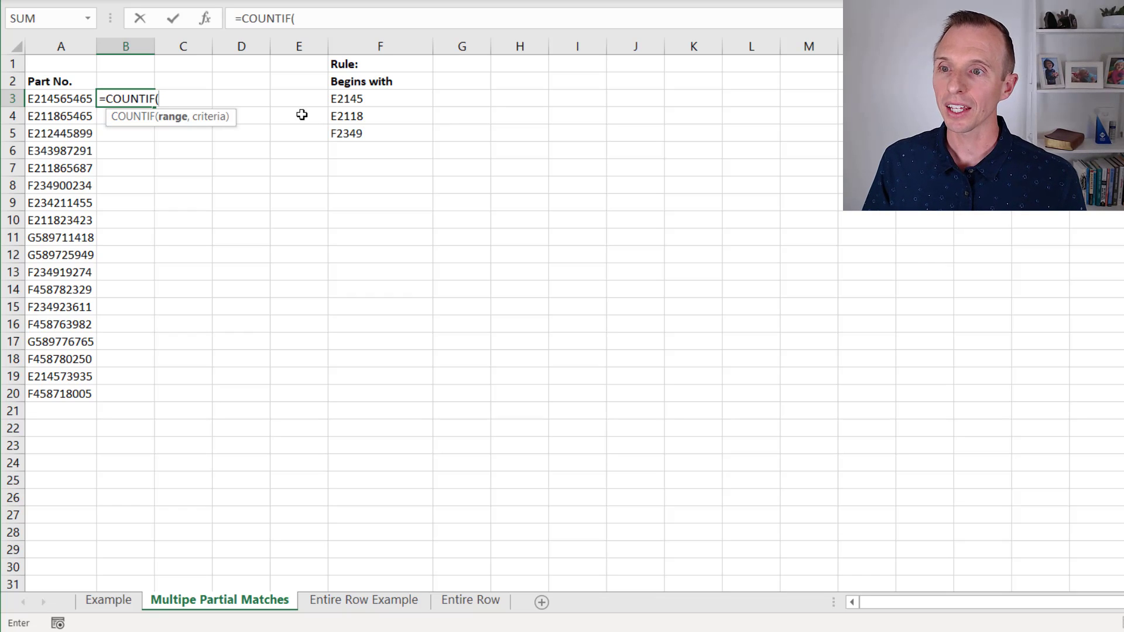
drag(369, 100, 372, 133)
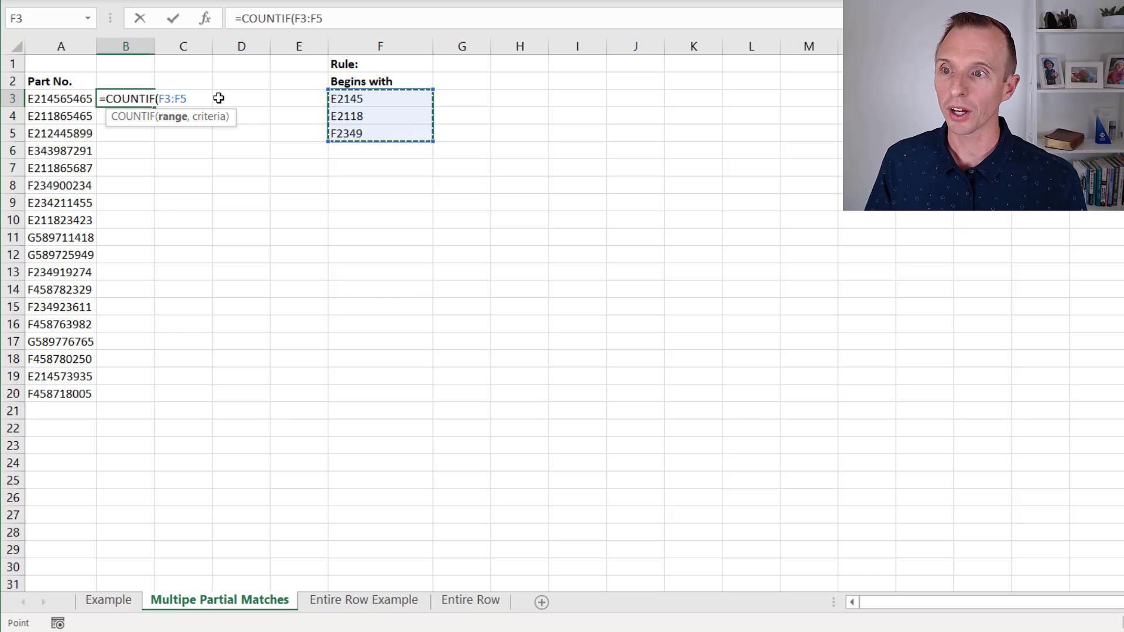
key(F4)
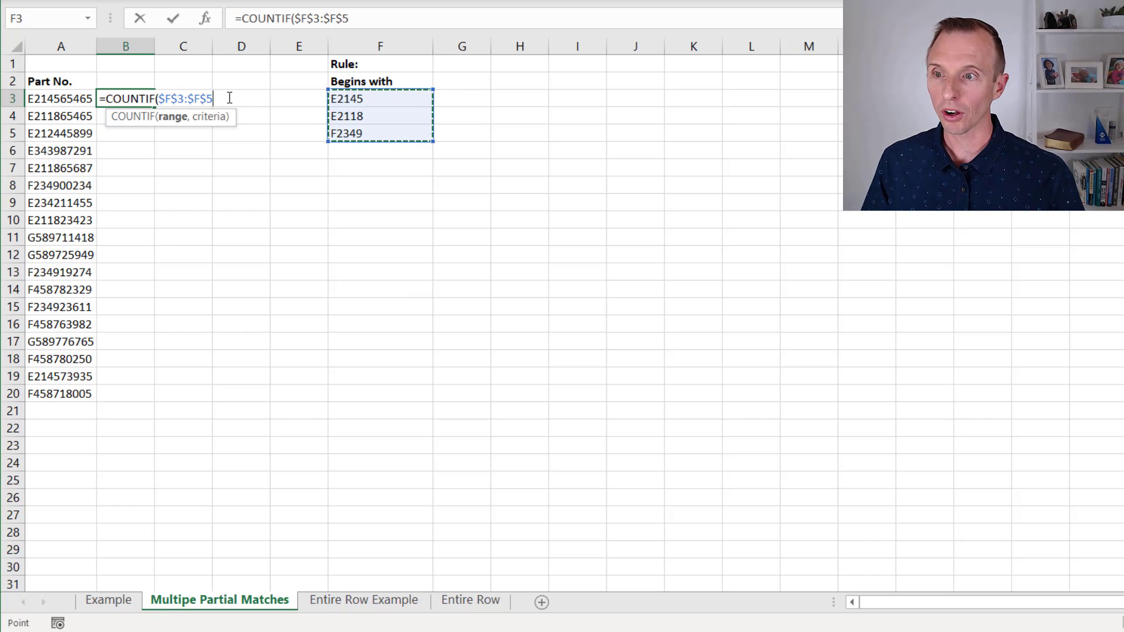
text(,)
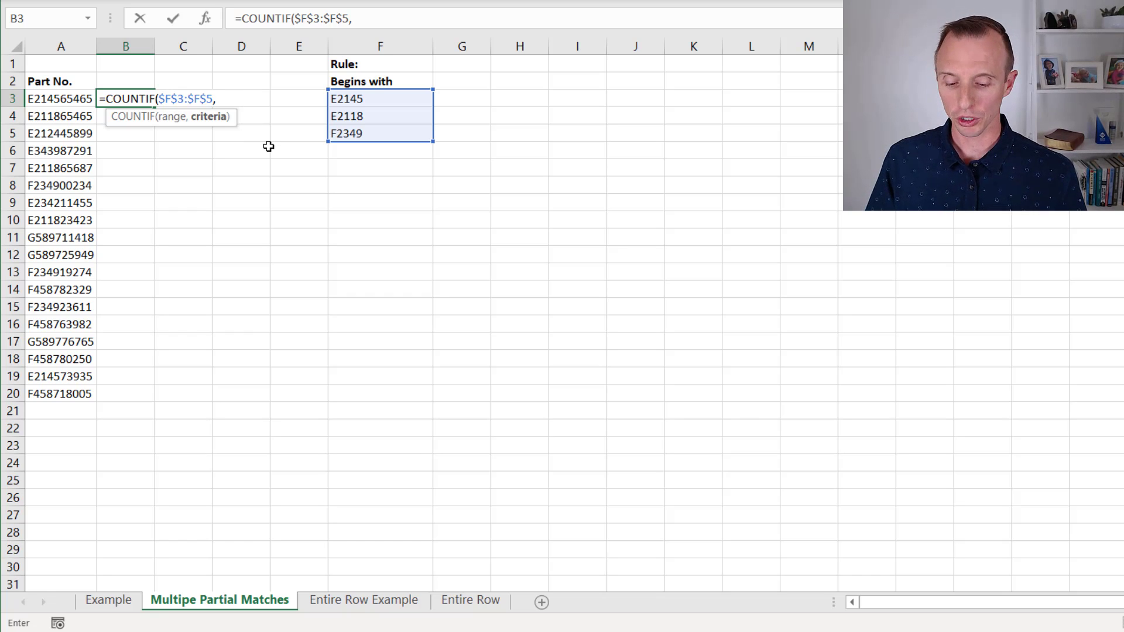
Complete the B3 formula with the criteria LEFT(A3,5) and fill it down beside all part numbers to B20.
text(lef)
key(Tab)
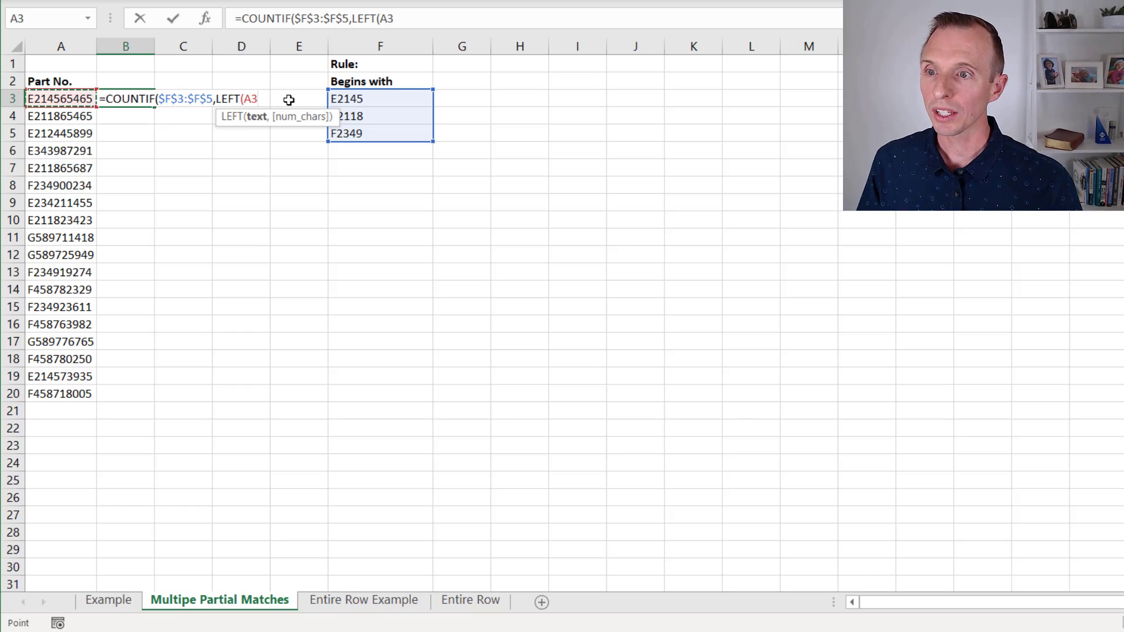
text(,)
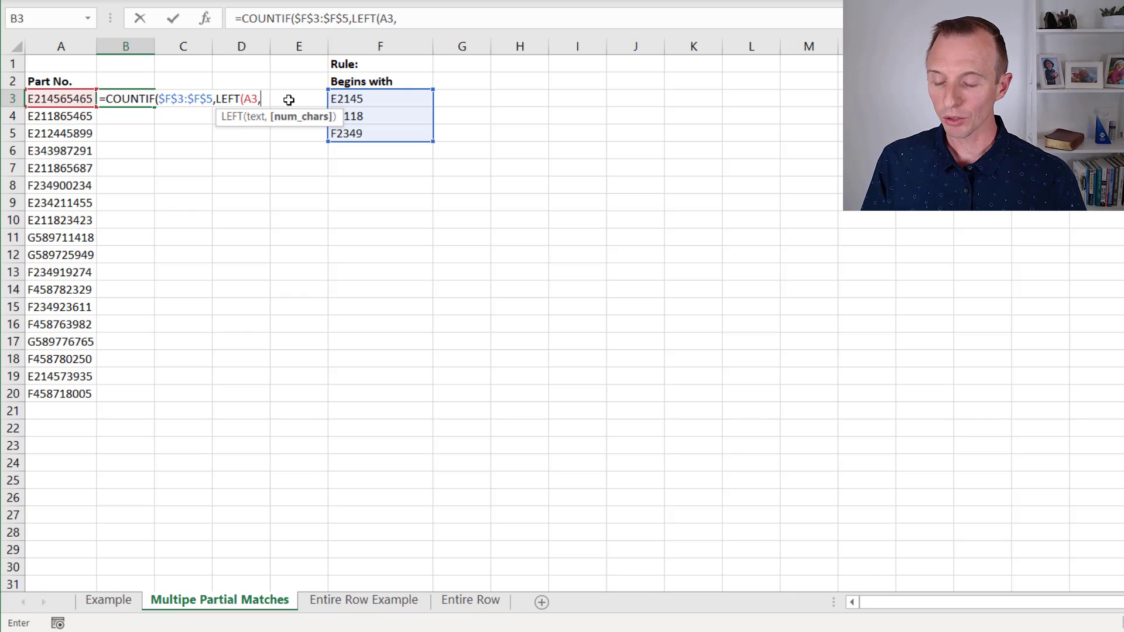
text(5)
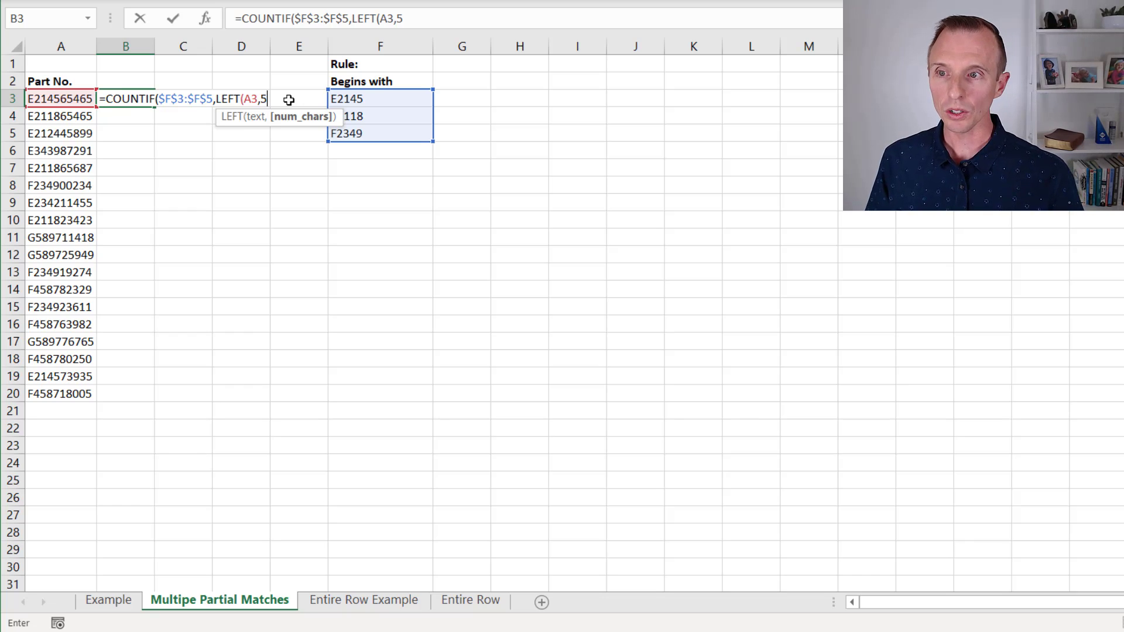
text())
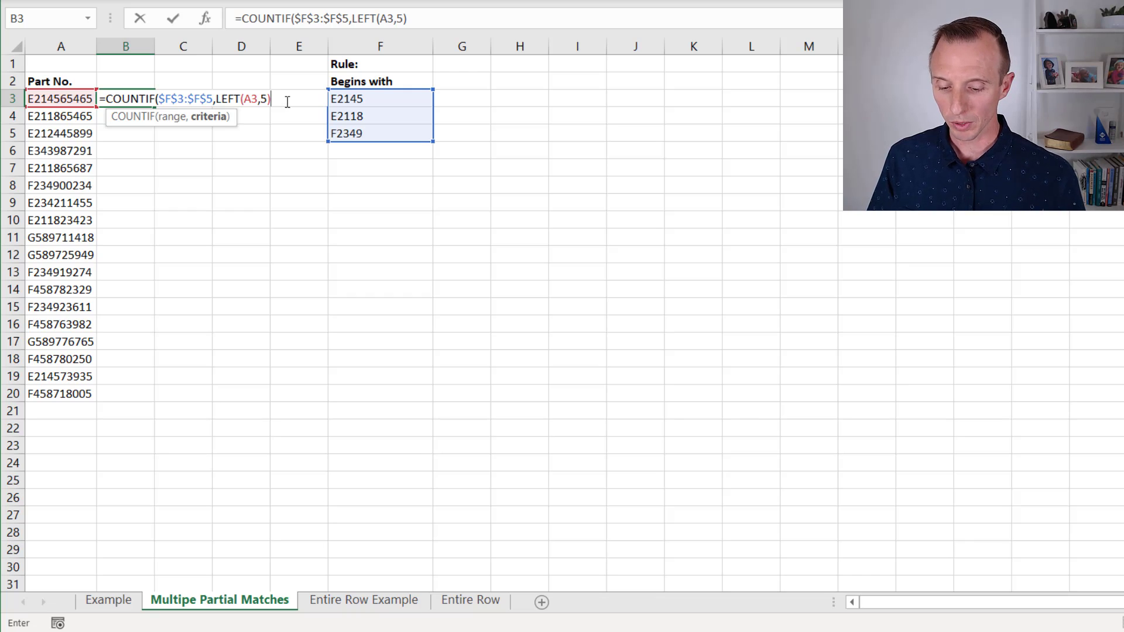
text())
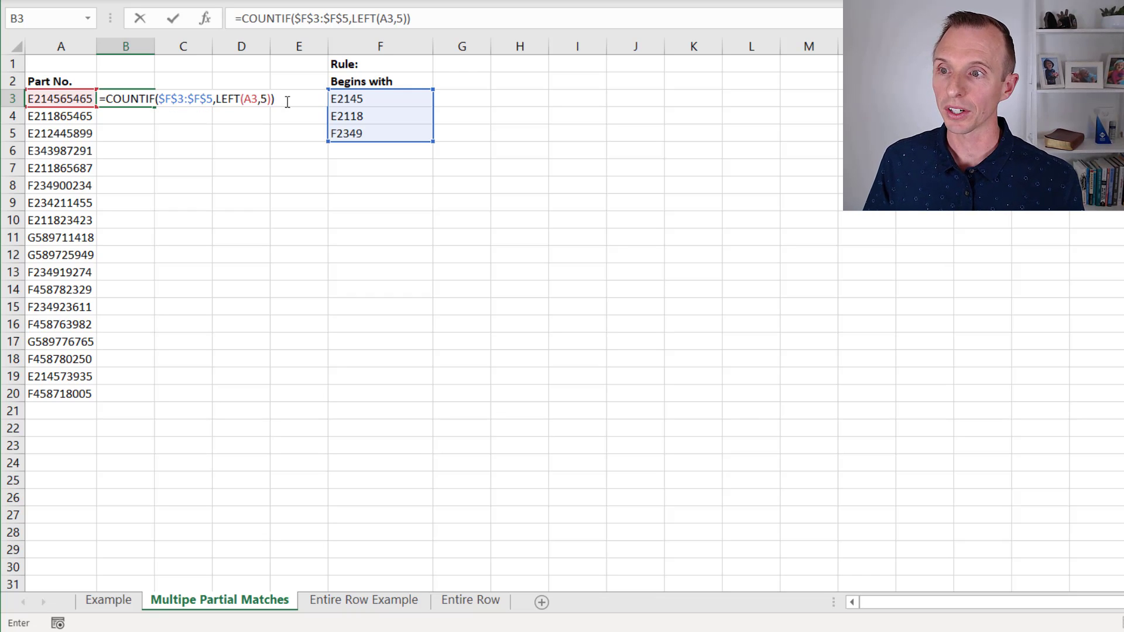
key(Return)
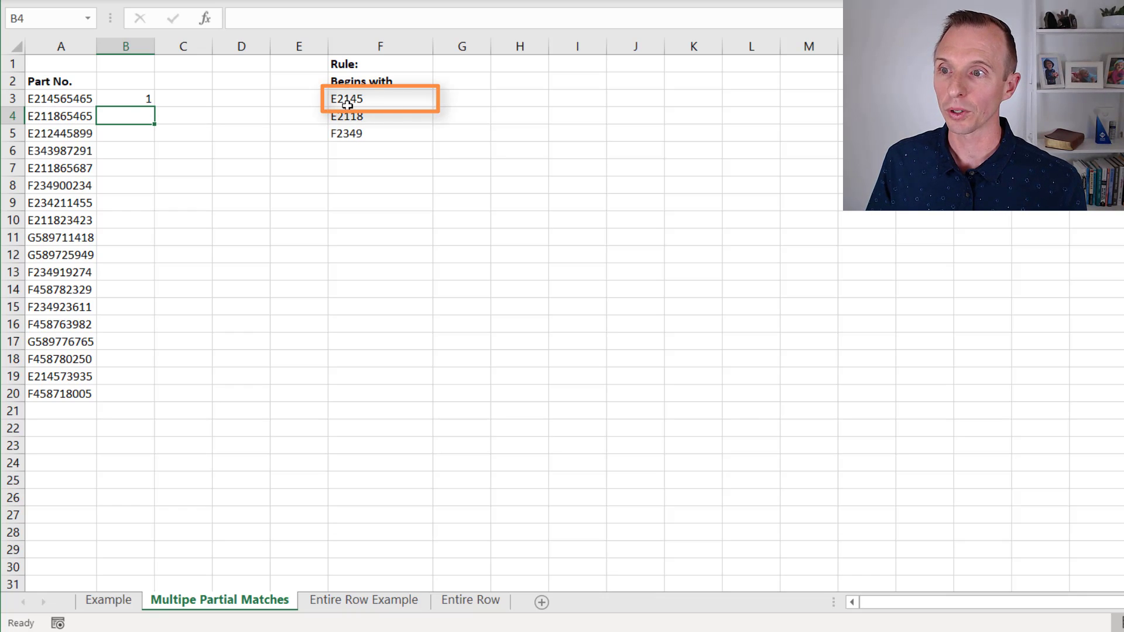
click(135, 101)
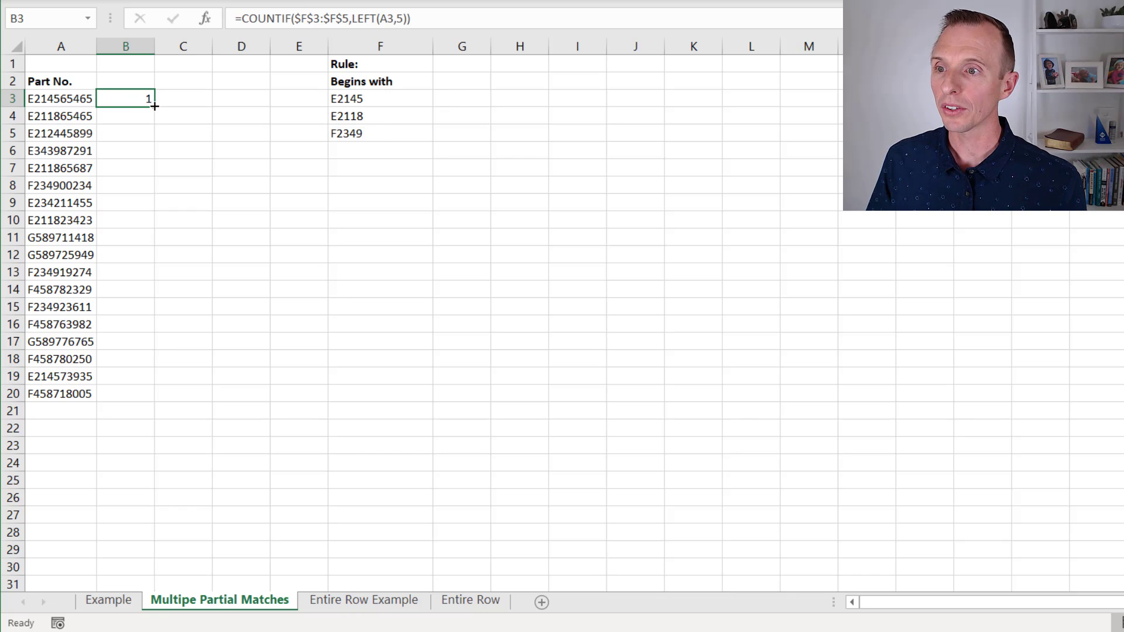
double_click(154, 107)
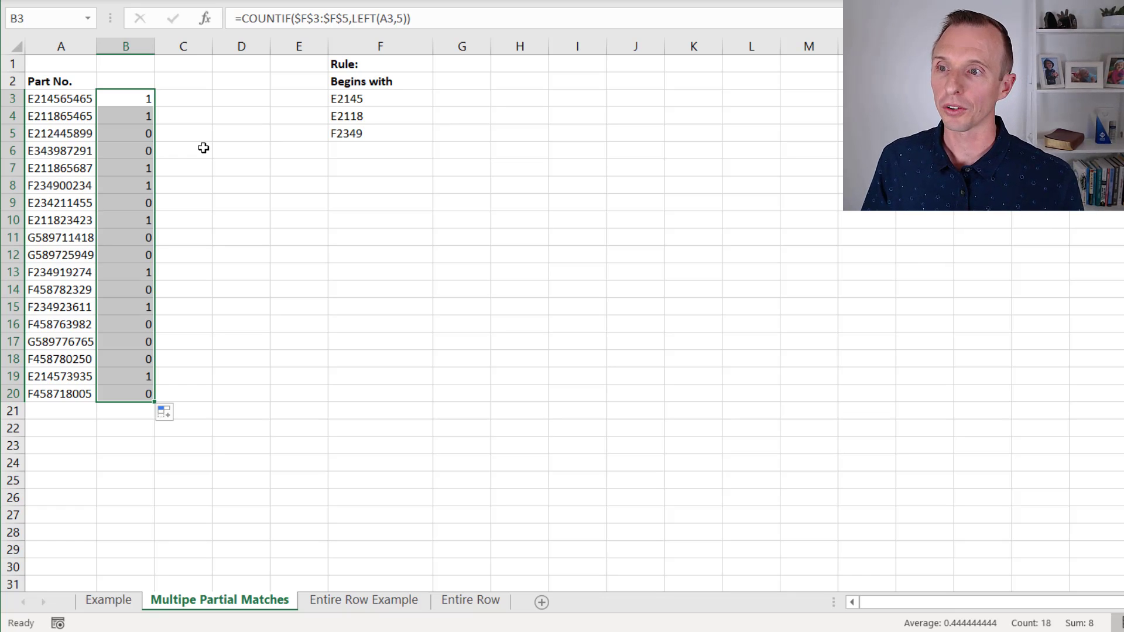
Copy the full text of the COUNTIF formula from cell B3 without changing the cell.
click(127, 101)
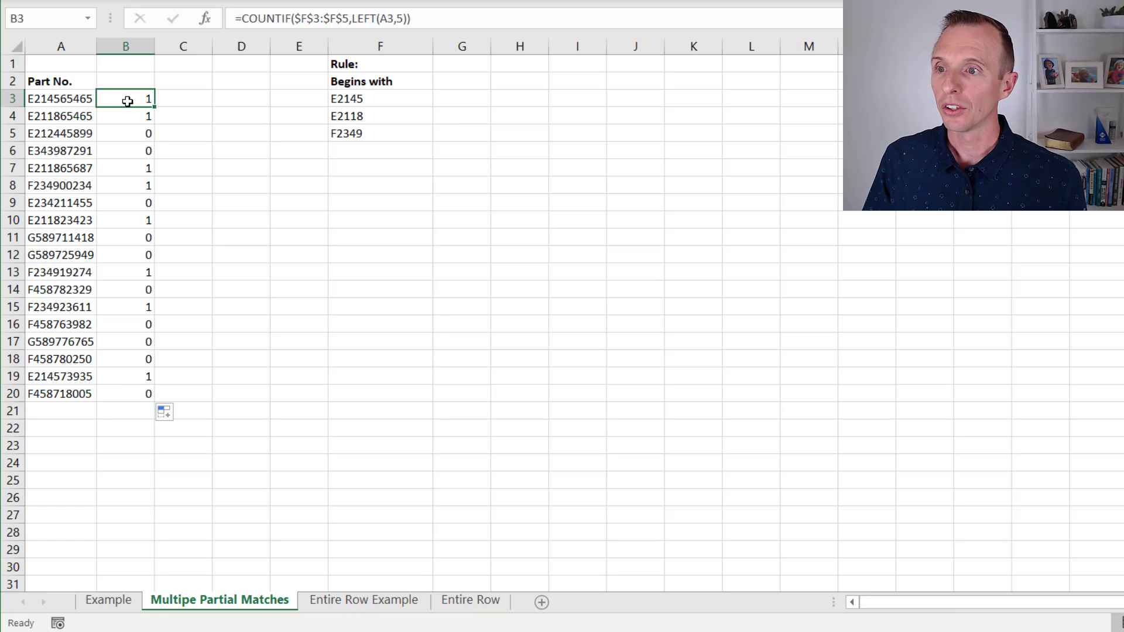
double_click(127, 101)
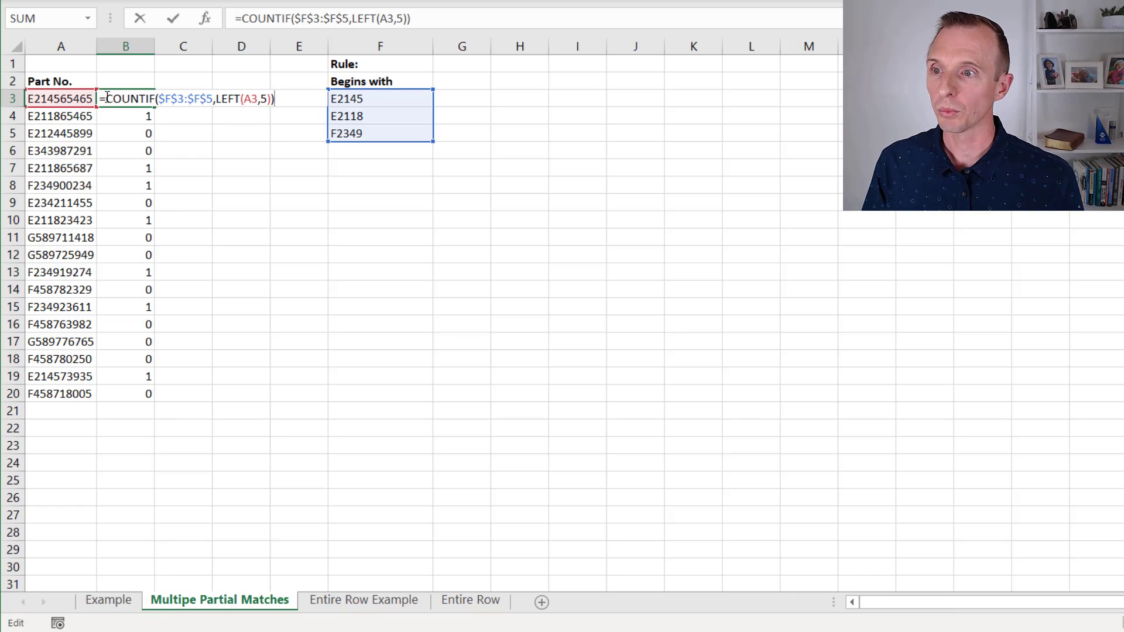
drag(99, 99, 279, 97)
key(ctrl+c)
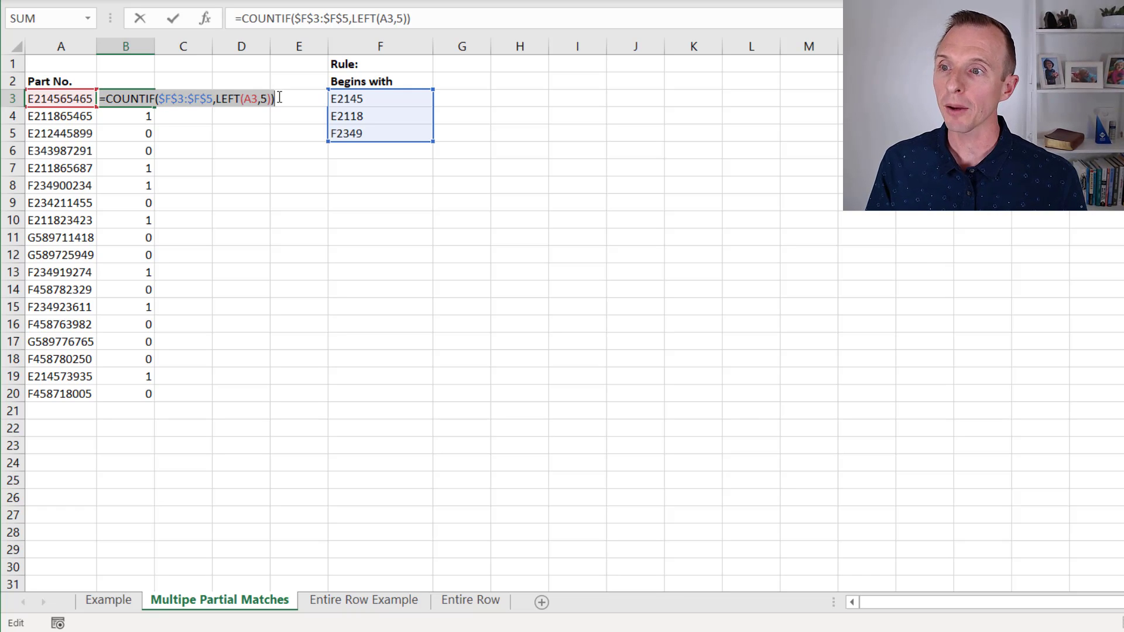
key(Escape)
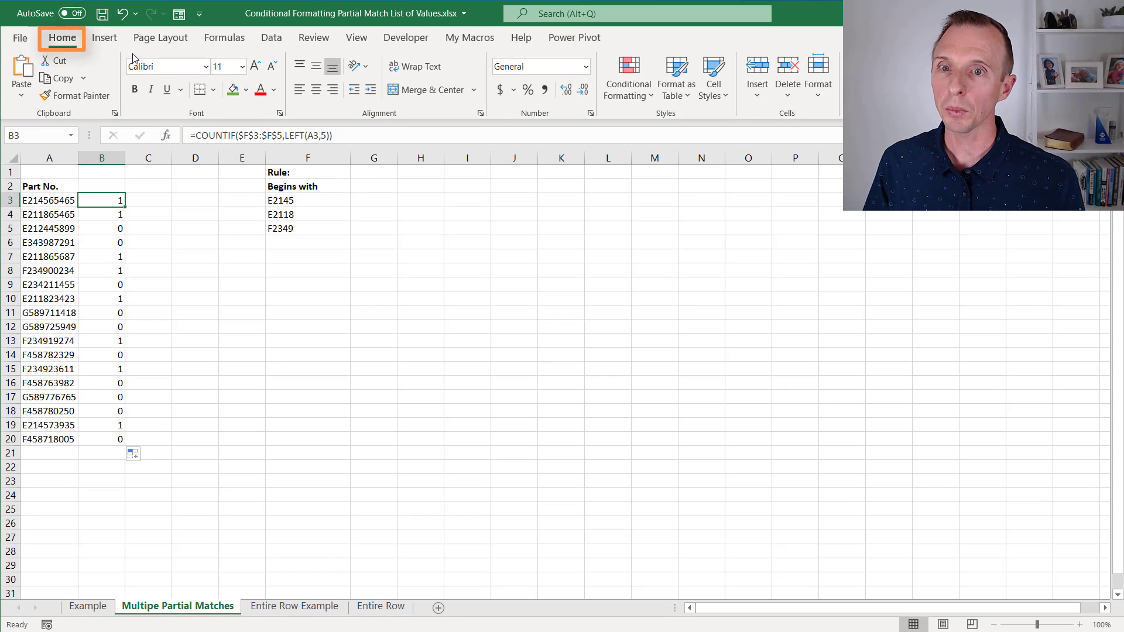
Start a new conditional formatting rule that uses a formula, and paste the copied COUNTIF formula into it.
click(629, 86)
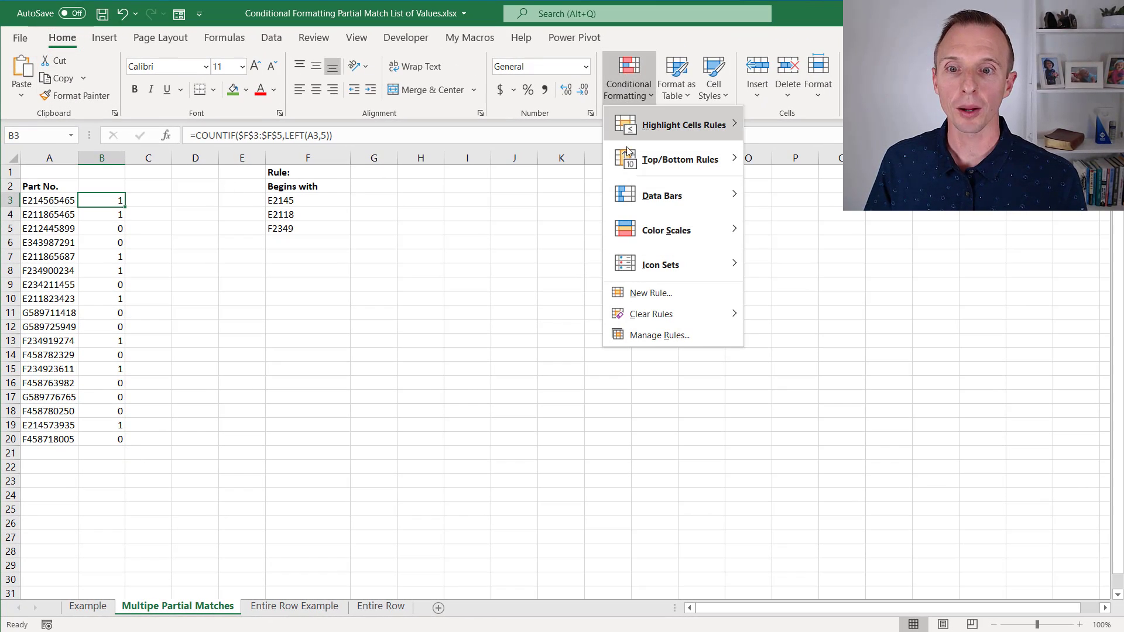
click(642, 296)
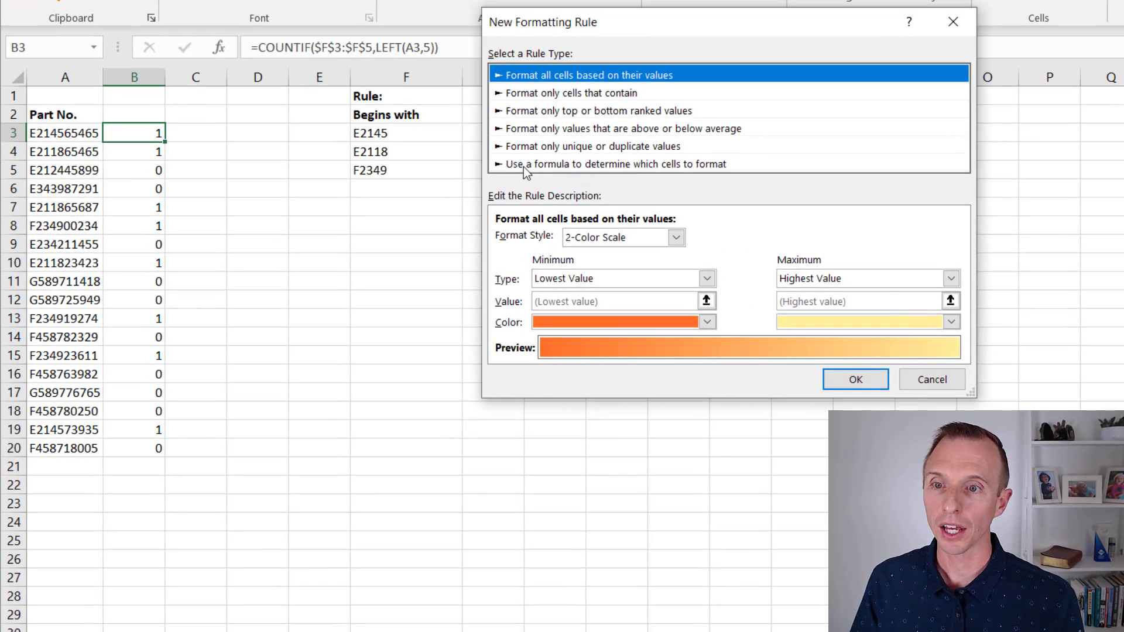
click(407, 221)
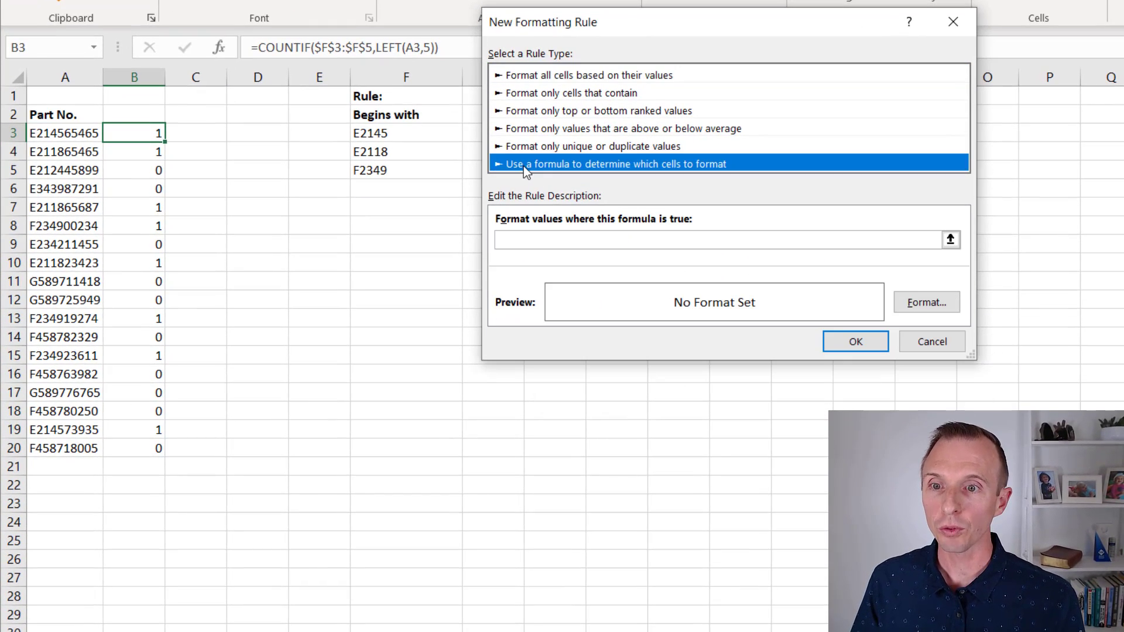
click(525, 239)
key(ctrl+v)
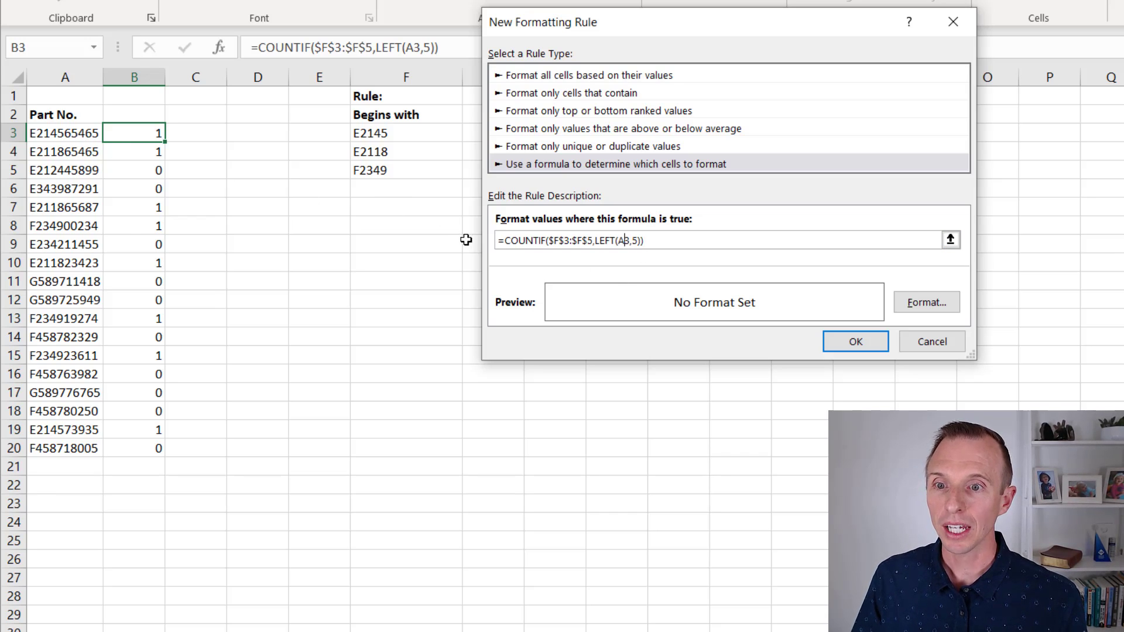
Change the A3 reference in the rule's formula to $A3 so that only the column is absolute.
key(F4)
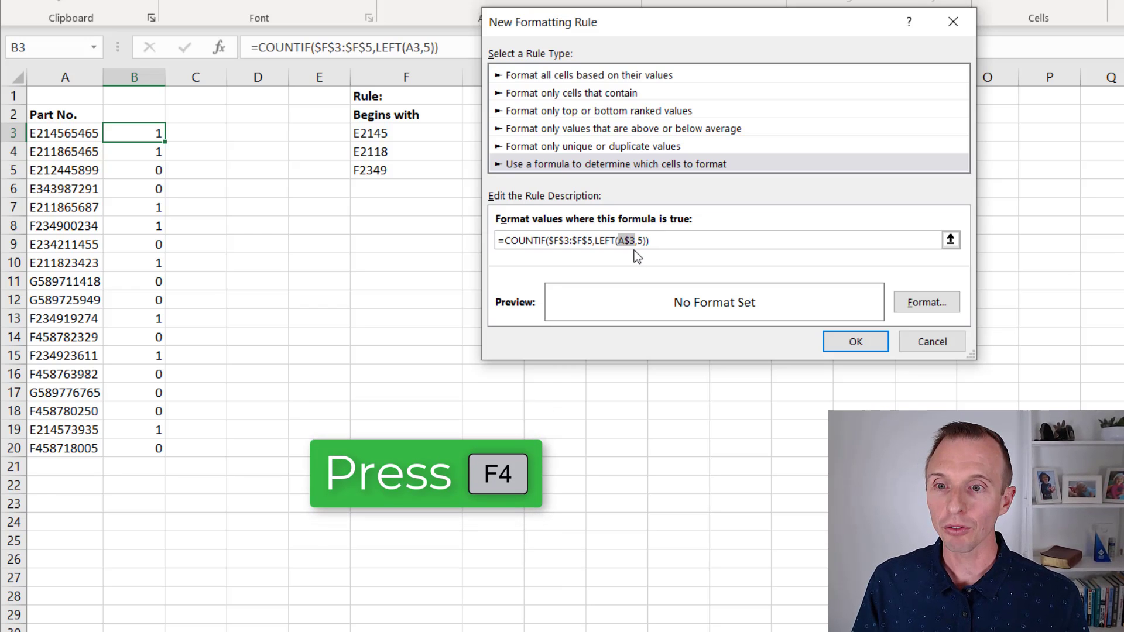
key(F4)
key(F4)
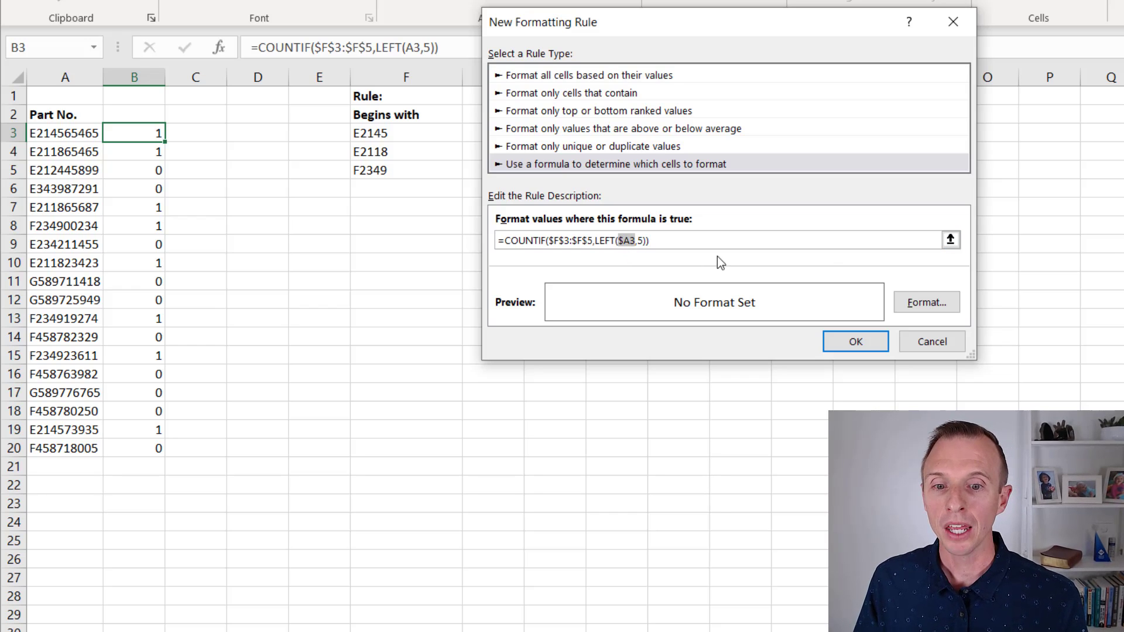
Give the new formula rule a light gold fill and create the rule.
click(919, 307)
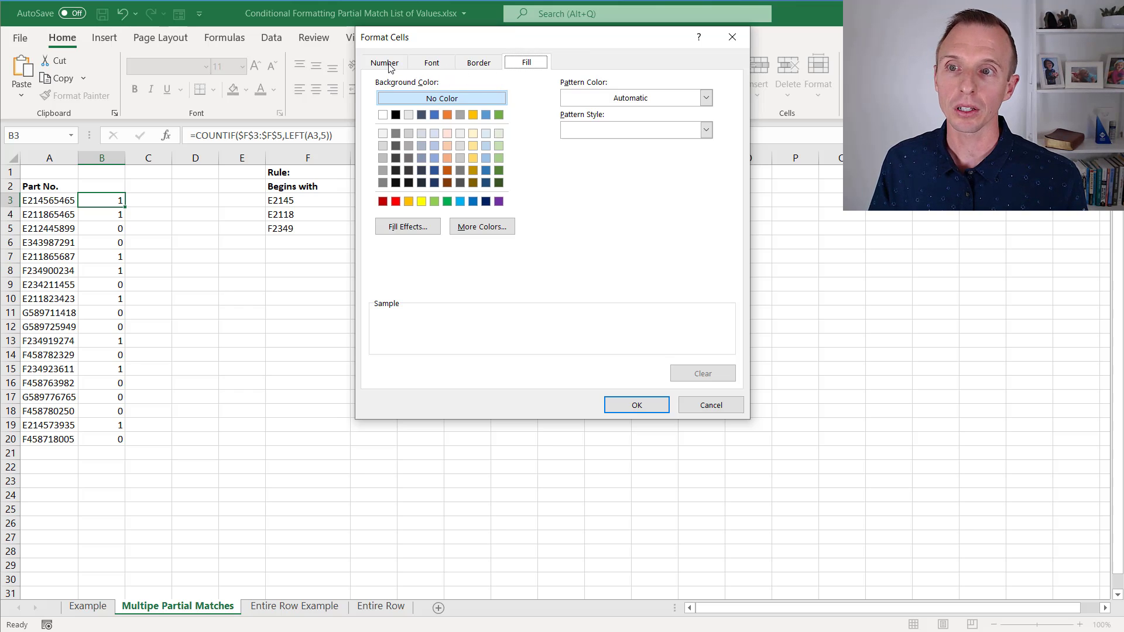
click(473, 146)
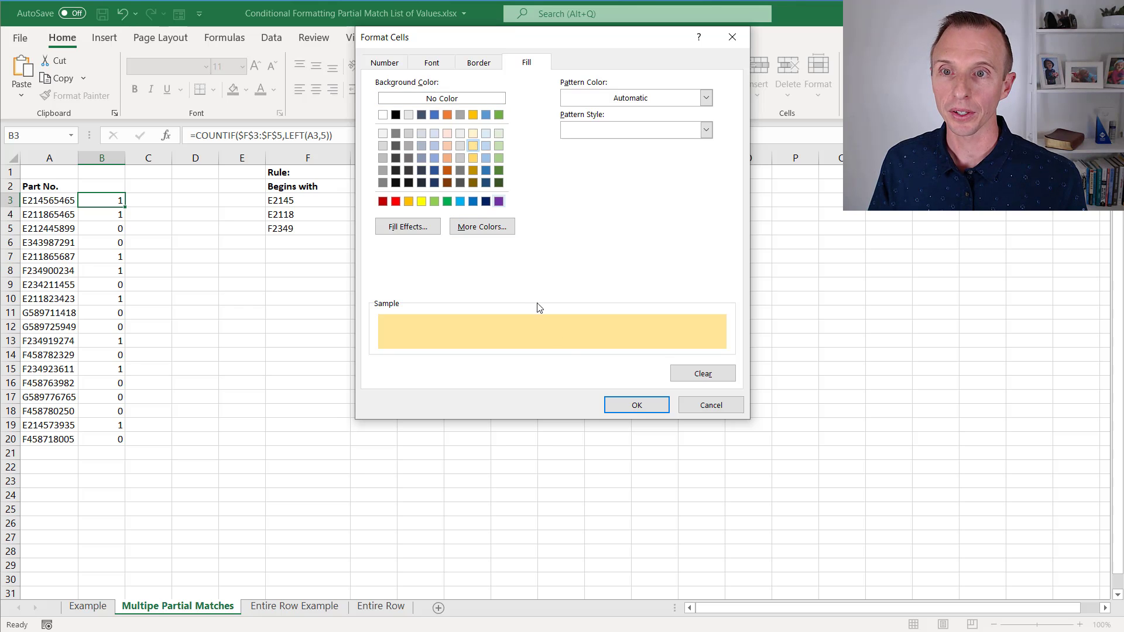
click(617, 405)
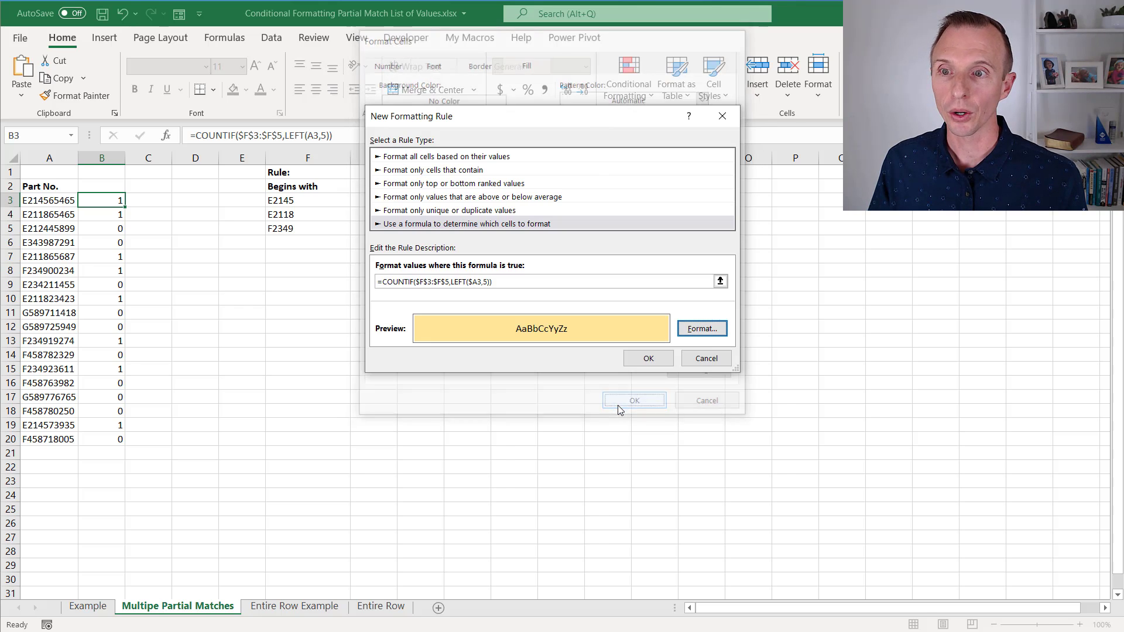
click(648, 360)
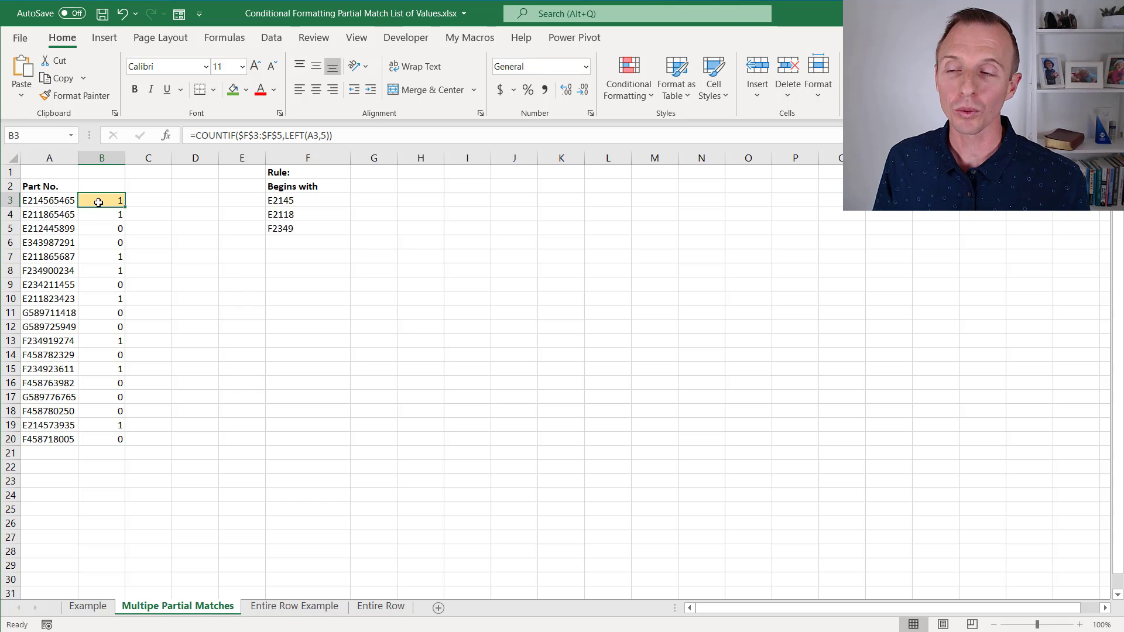
Open the conditional formatting rules manager from B3 and show the rules for this worksheet.
drag(48, 201, 62, 434)
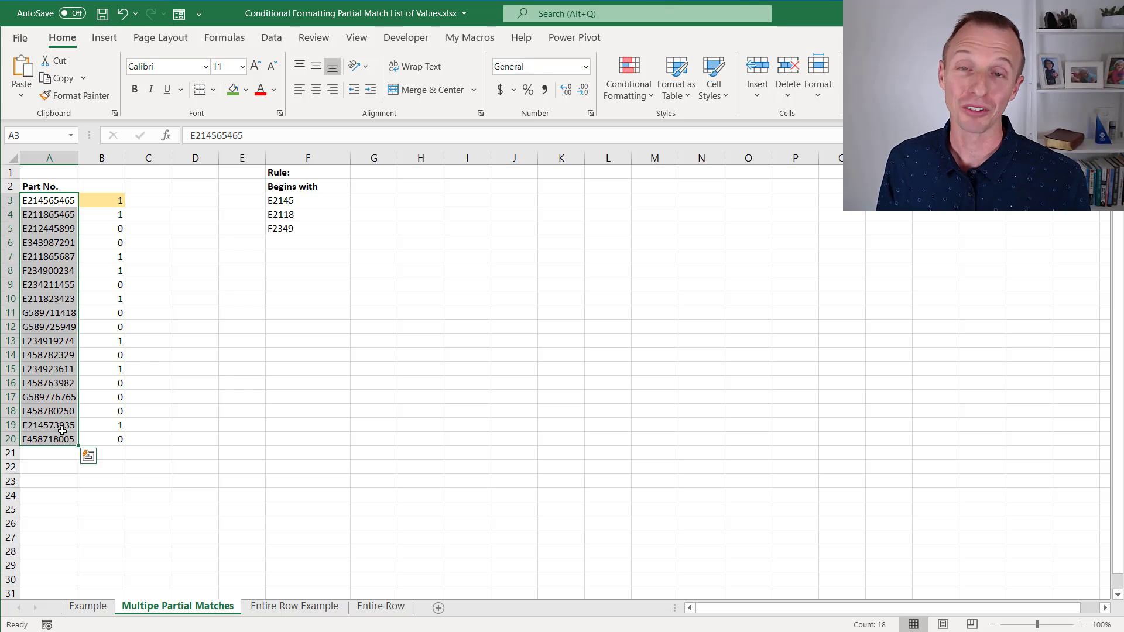
click(87, 204)
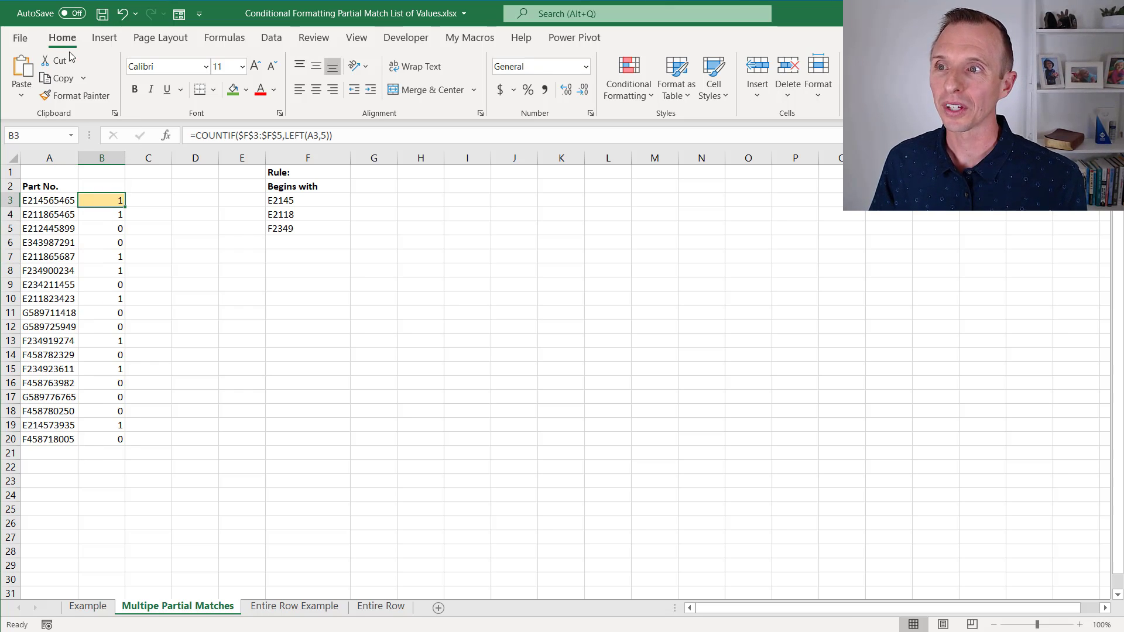
click(629, 82)
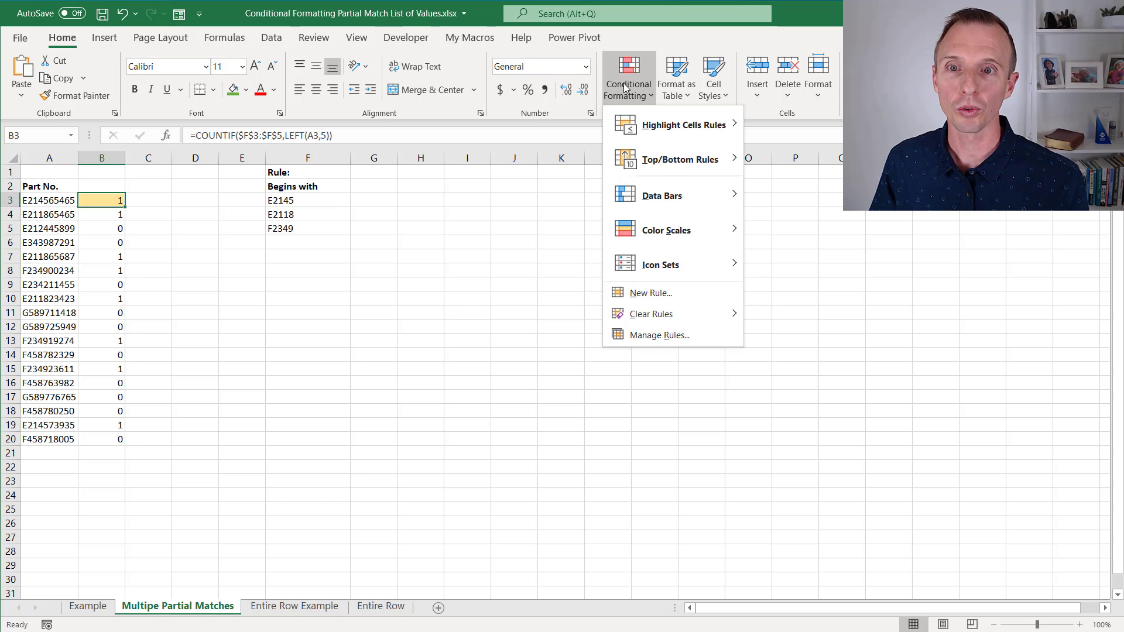
click(648, 336)
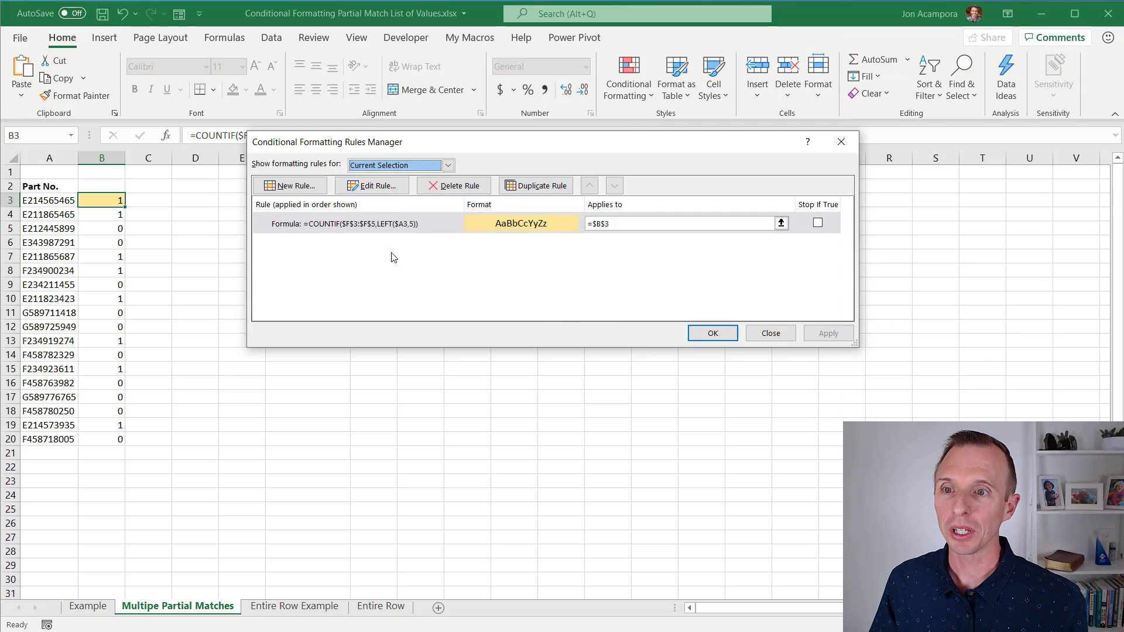
click(368, 167)
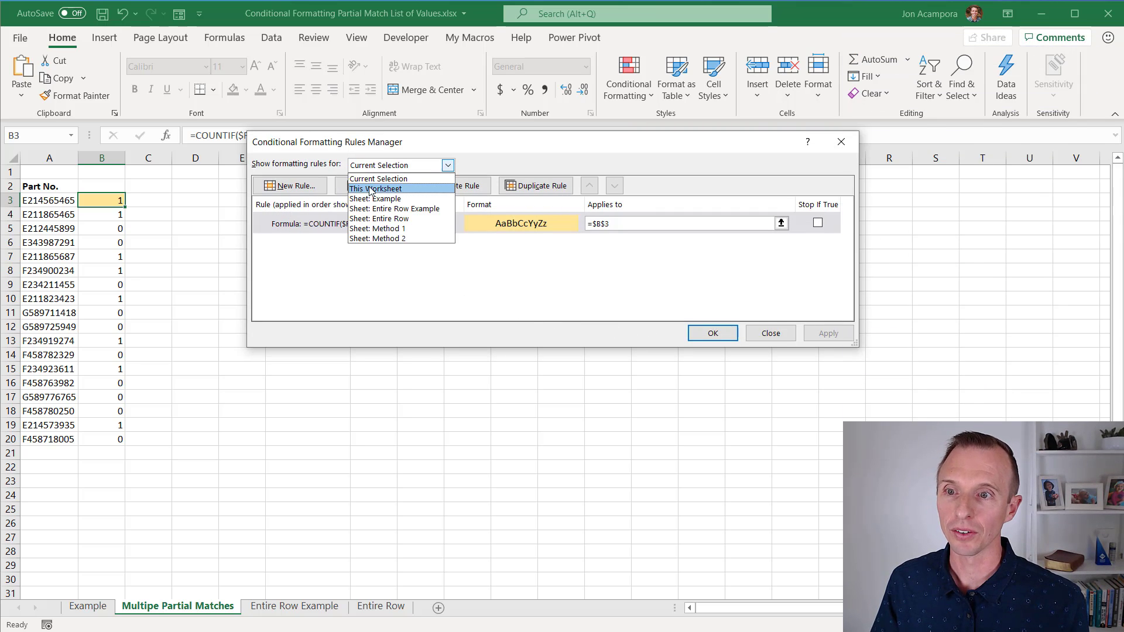
click(371, 189)
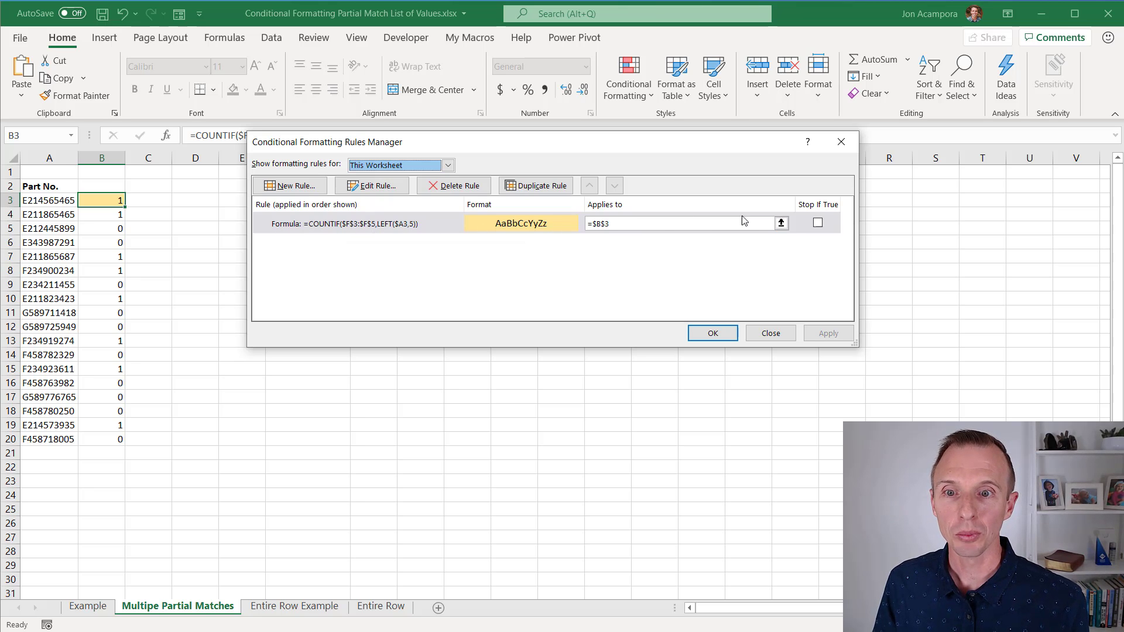
Change the COUNTIF rule's applied range to =$A$3:$A$20 and save the rule changes.
click(781, 224)
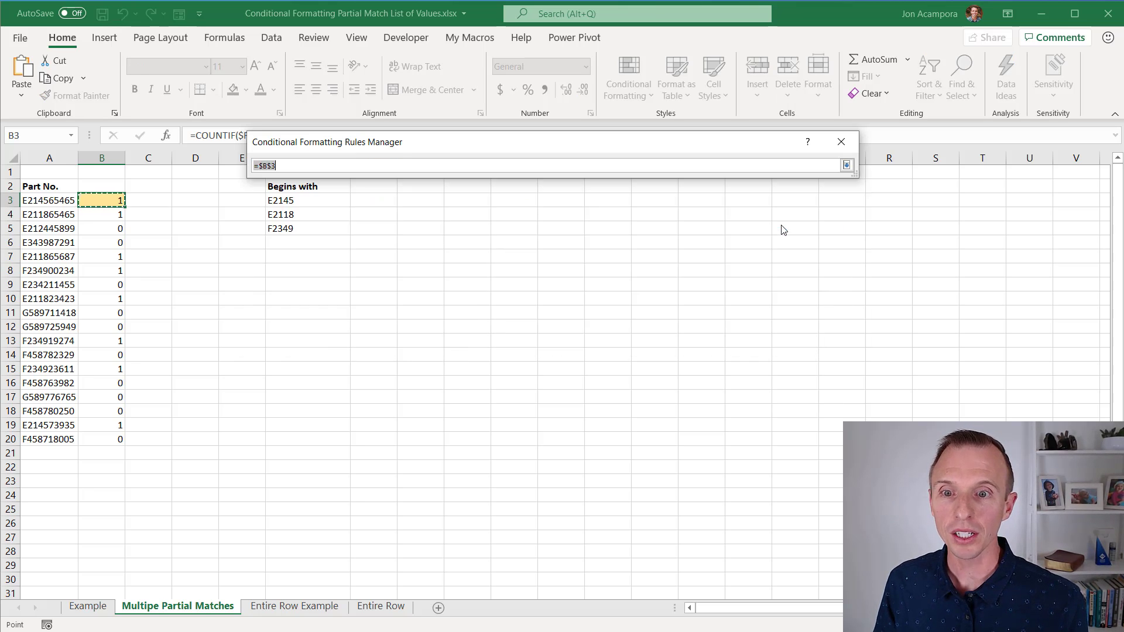
drag(44, 203, 54, 437)
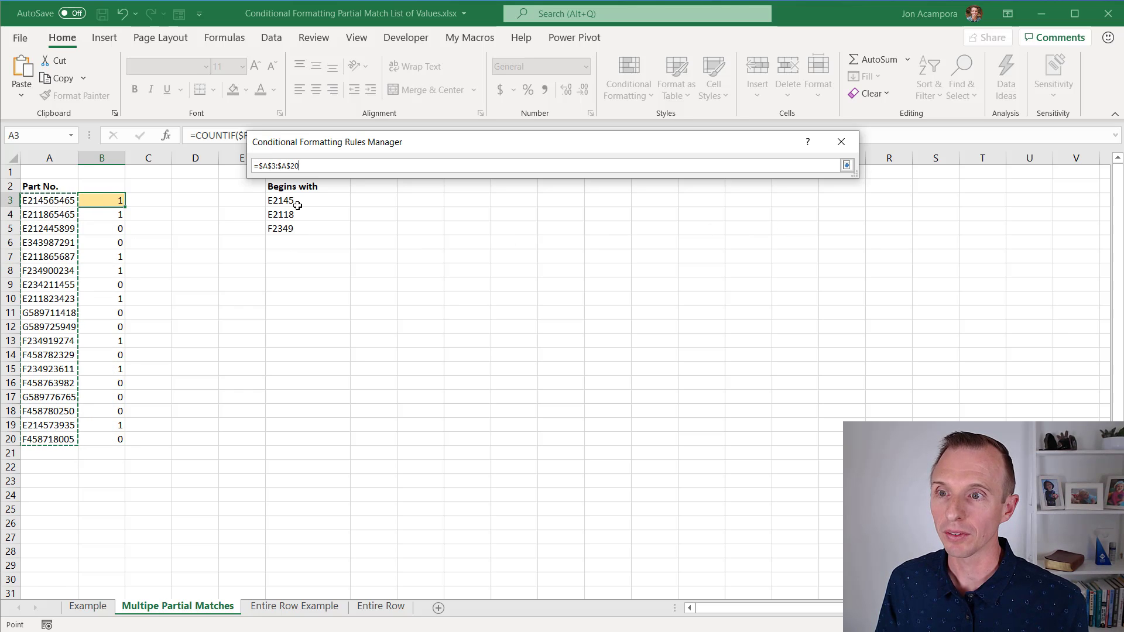
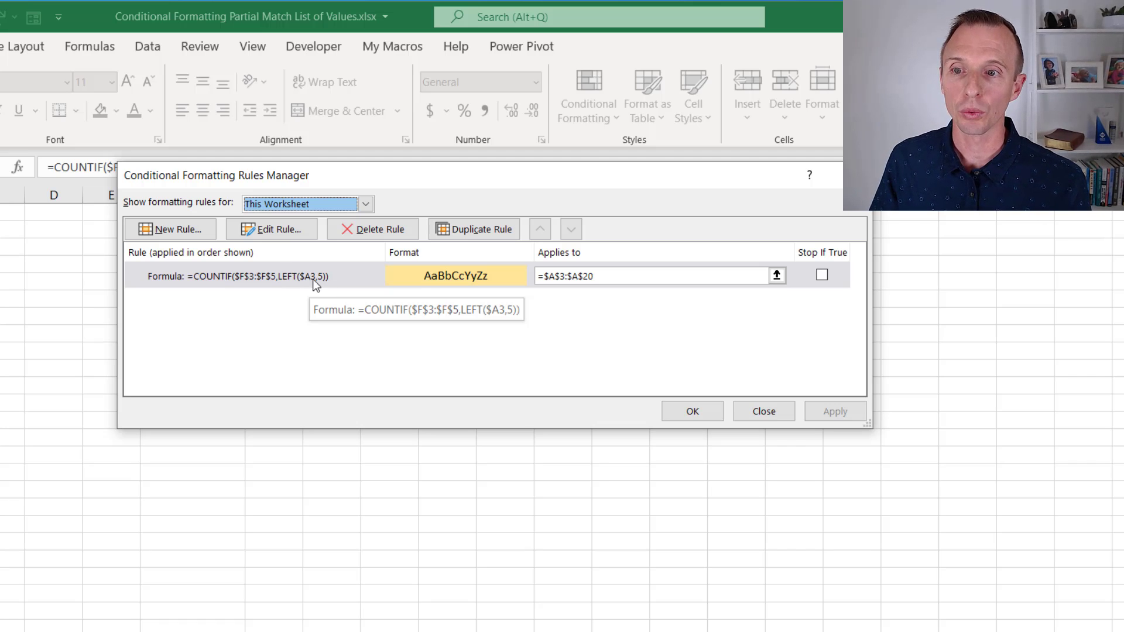
click(554, 281)
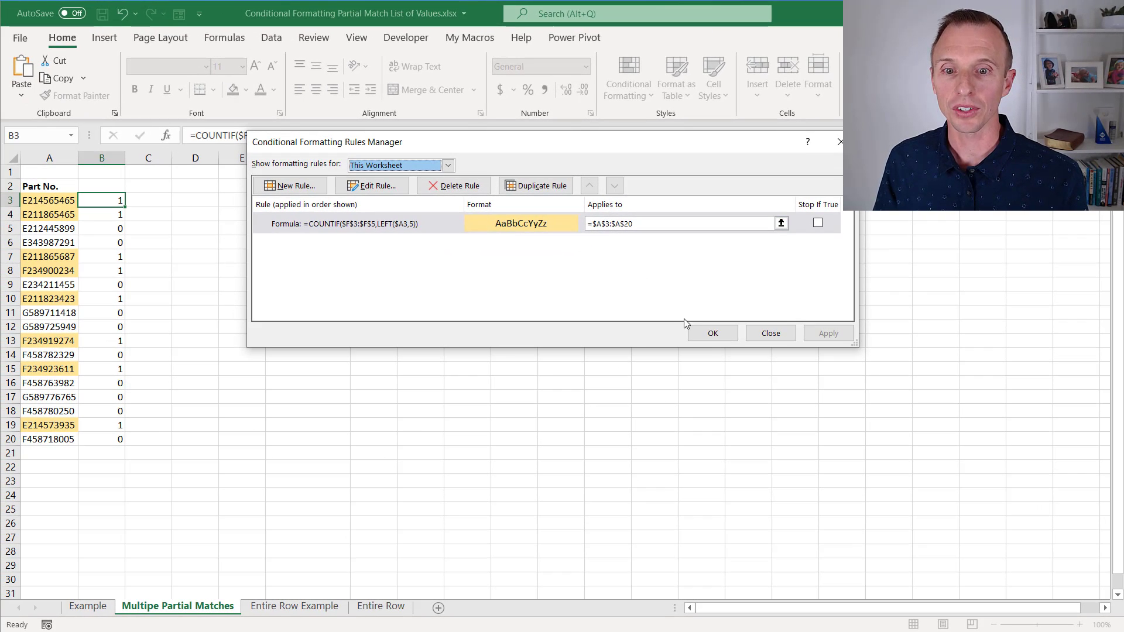
click(713, 333)
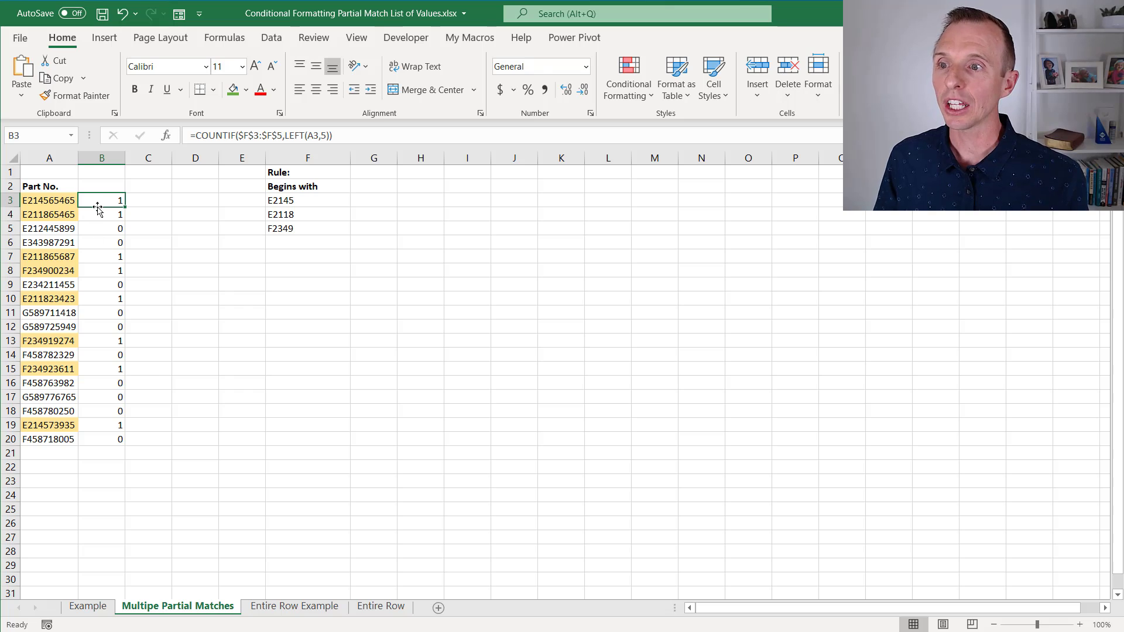
Delete the helper COUNTIF formulas from B3:B20 beside the part numbers.
drag(101, 199, 108, 429)
key(Delete)
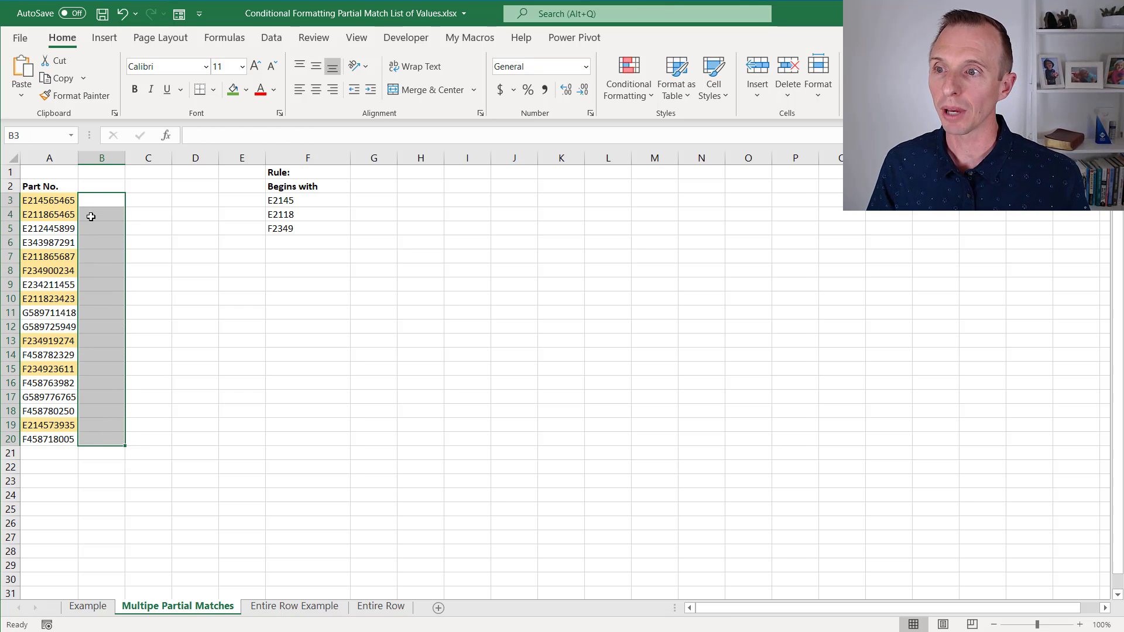
click(94, 198)
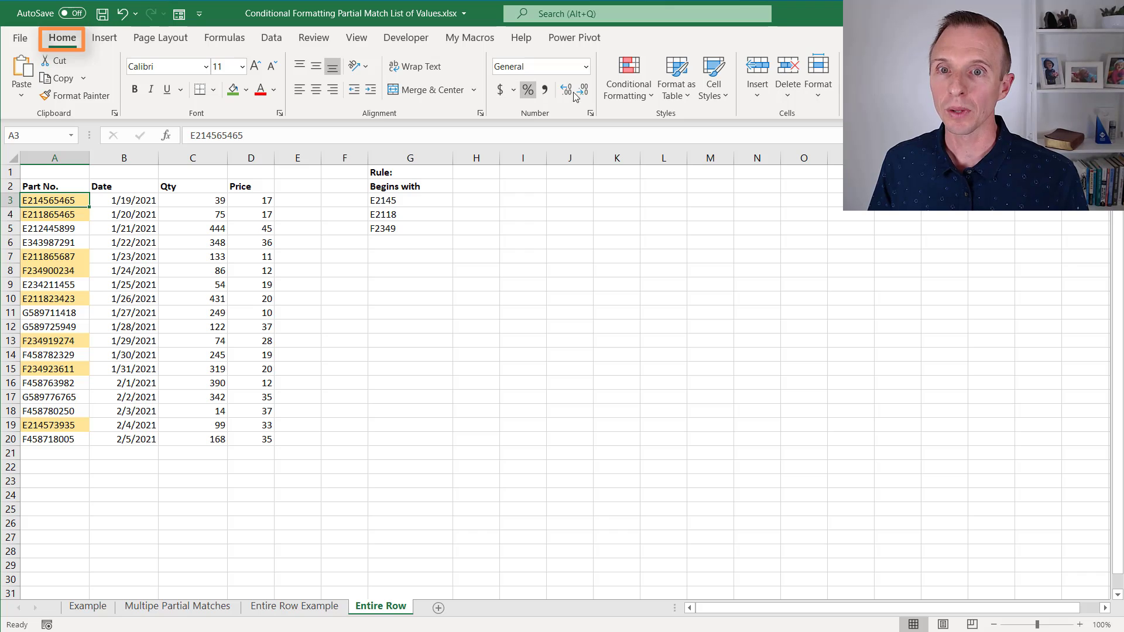
On the Entire Row sheet, open the conditional formatting rules manager, list this worksheet's rules and select the COUNTIF rule.
click(629, 79)
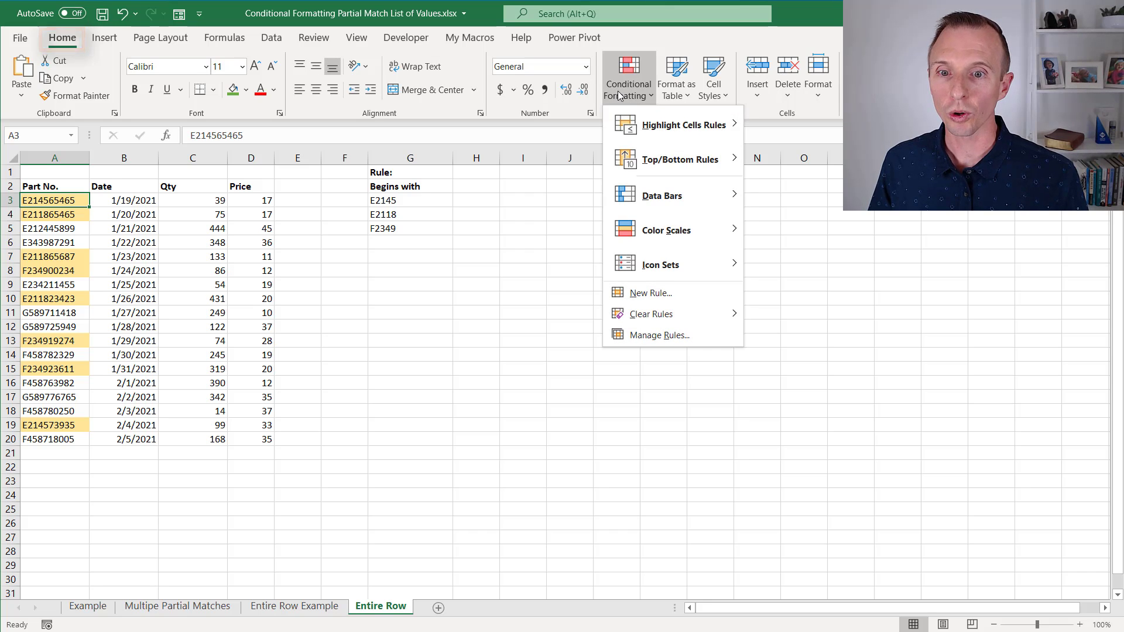
click(672, 337)
click(414, 167)
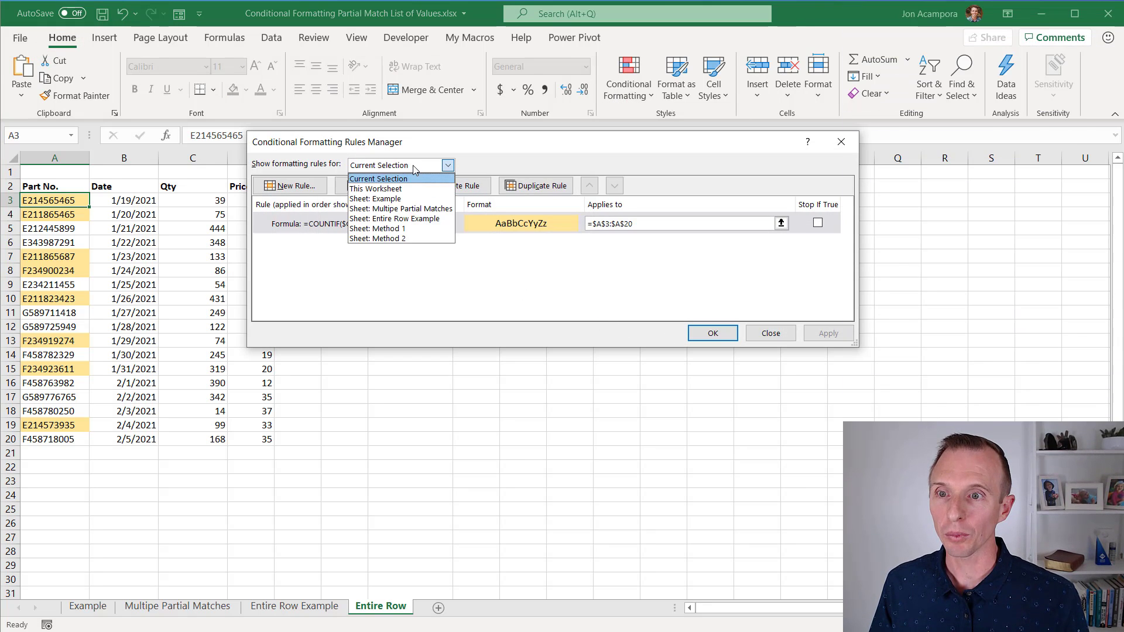
click(381, 188)
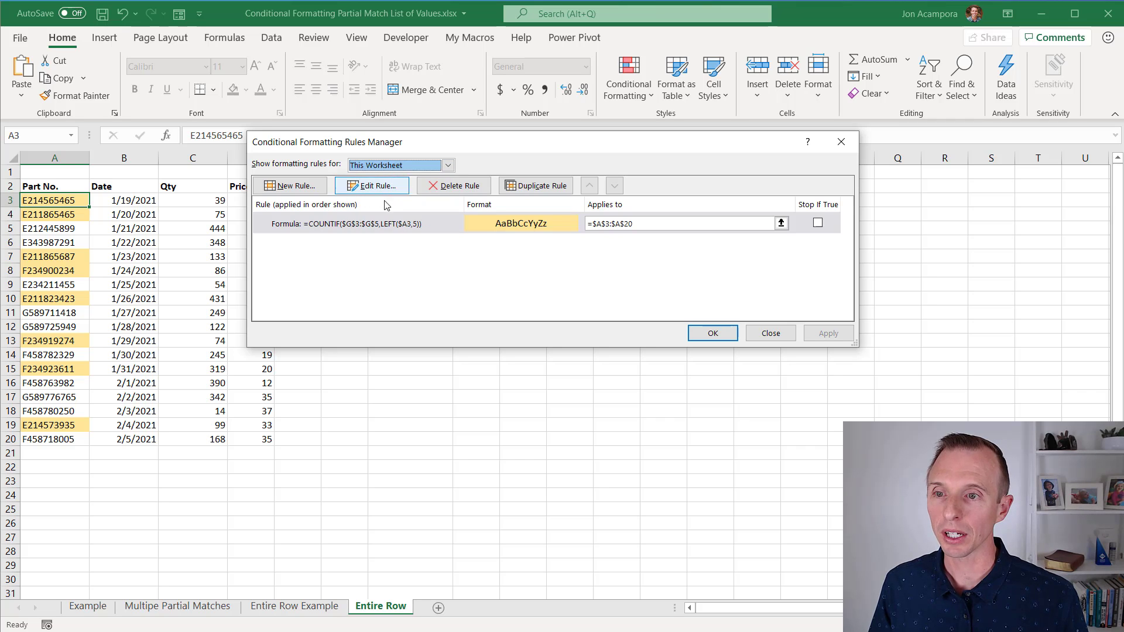
click(323, 230)
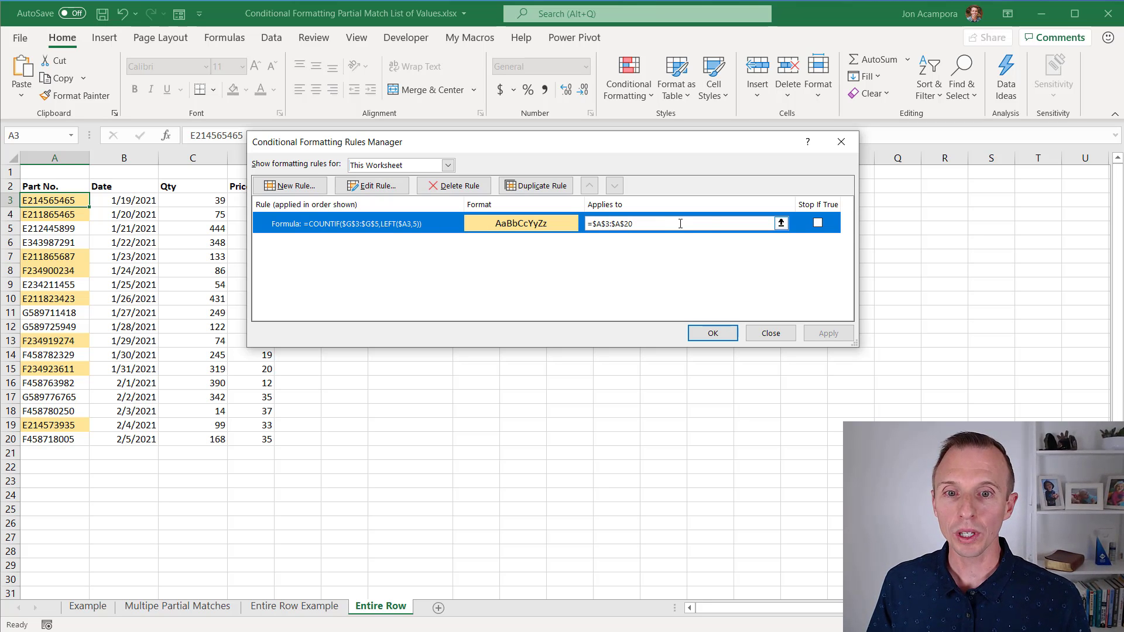
Extend the COUNTIF rule's applied range to =$A$3:$D$20 and apply it to the whole rows.
click(781, 223)
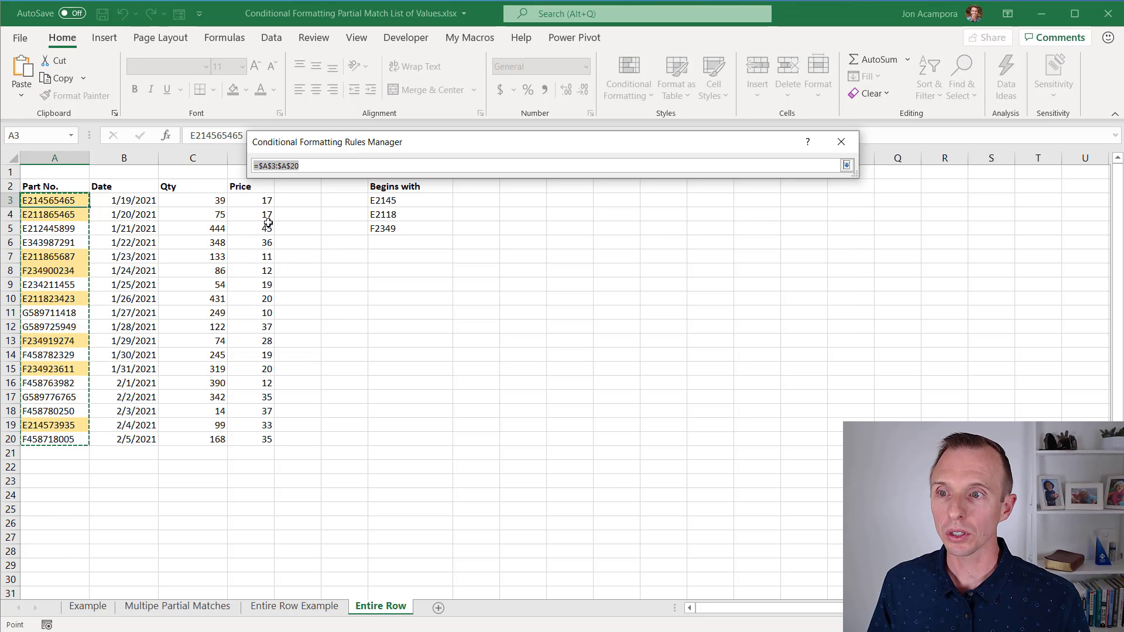
drag(62, 202, 265, 445)
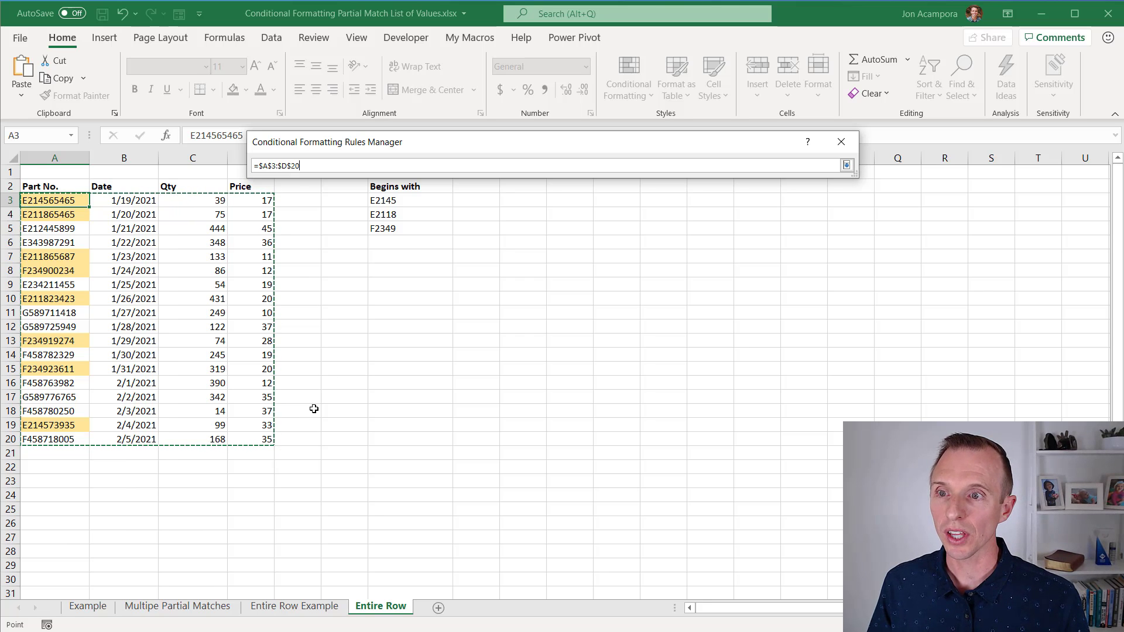
click(846, 165)
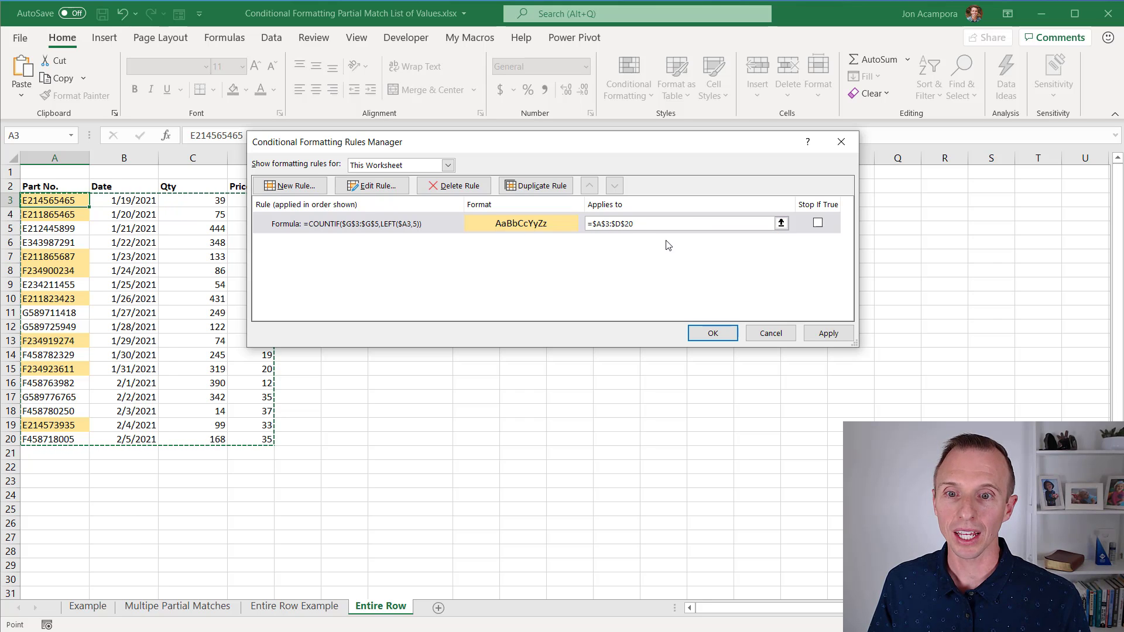
click(828, 333)
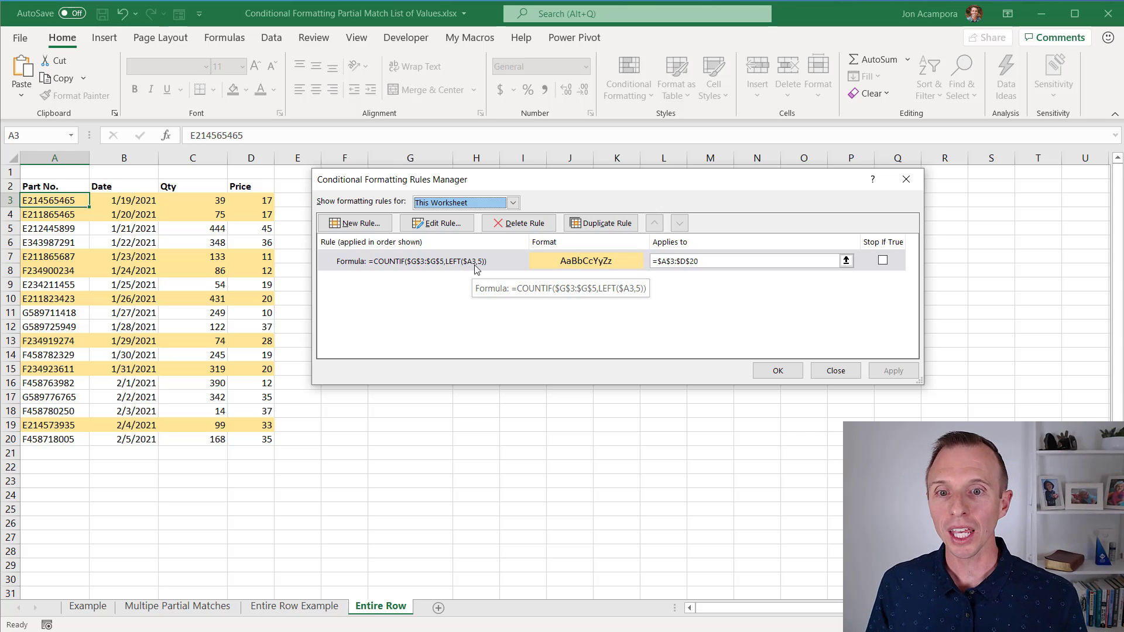
click(665, 264)
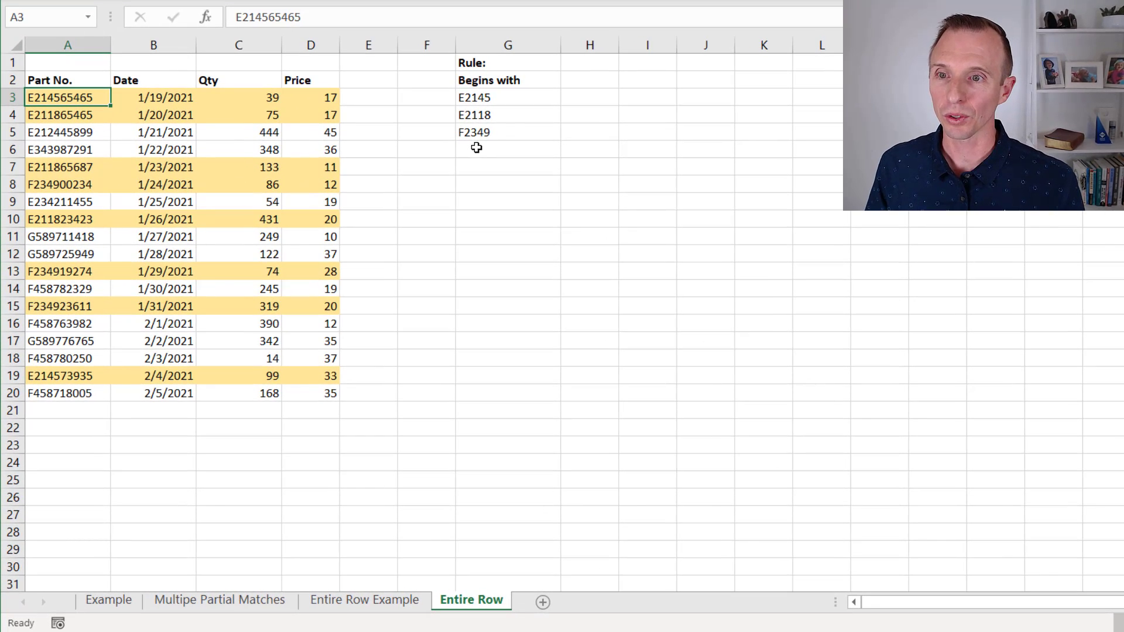
Test the row highlighting by clearing the prefix in G4 and restoring E2118.
click(507, 115)
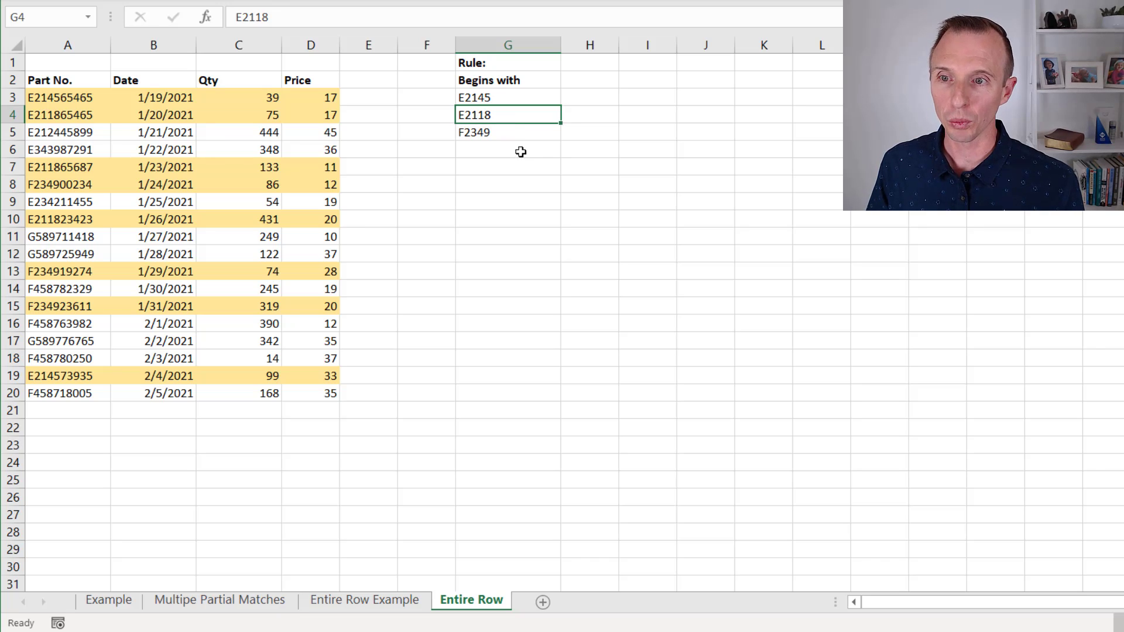
key(Delete)
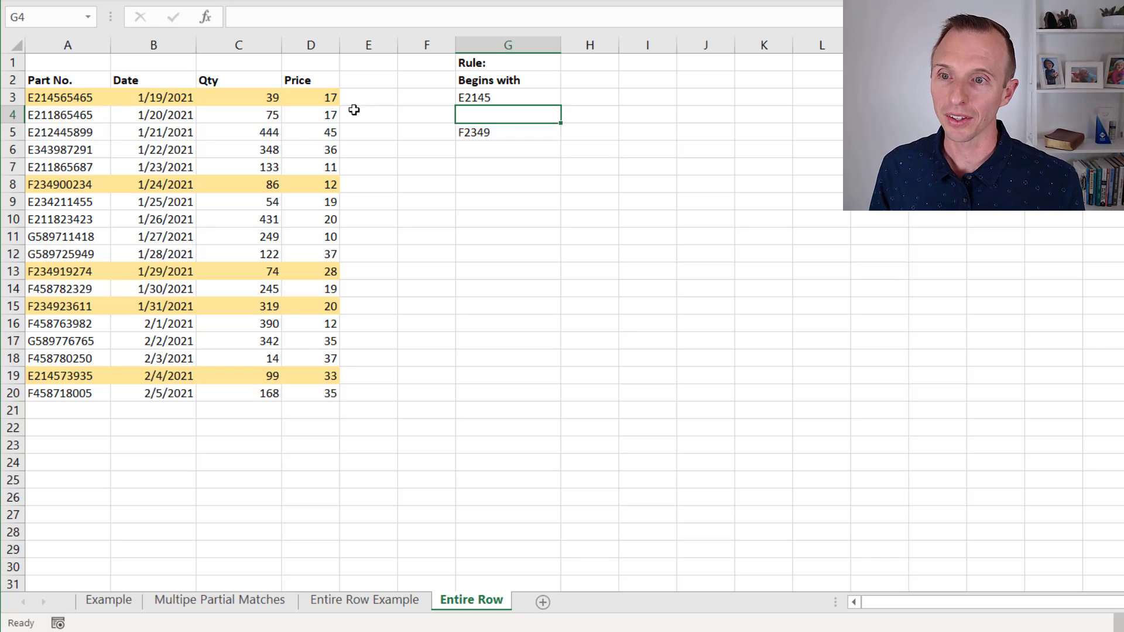
text(E2118)
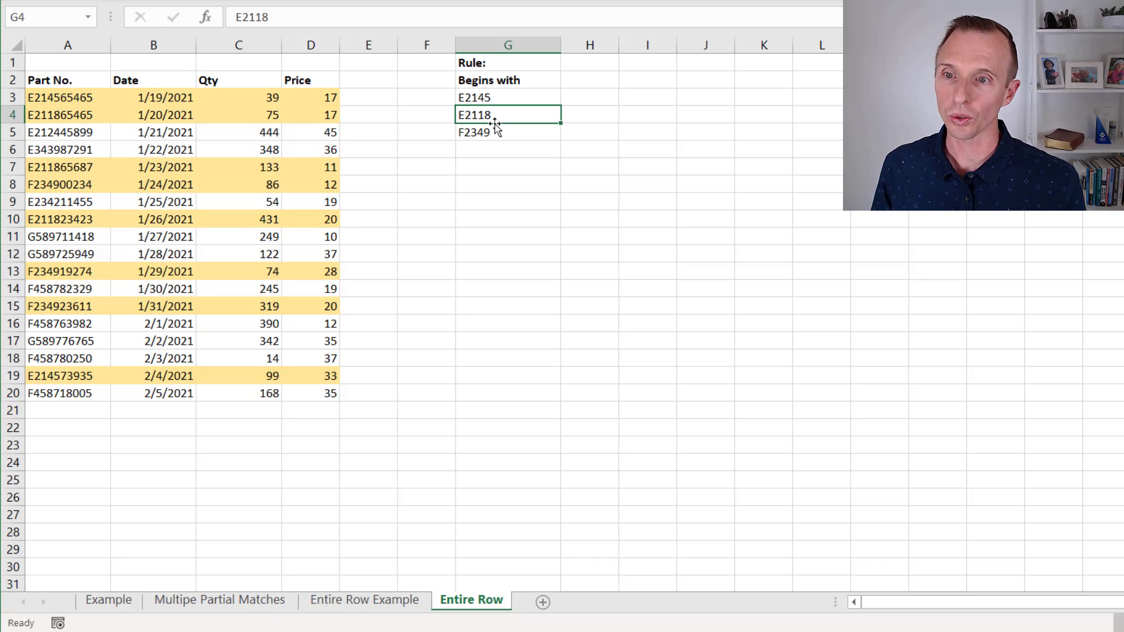
Test the rule by changing the prefix in G4 to E2119 and setting it back to E2118.
double_click(497, 115)
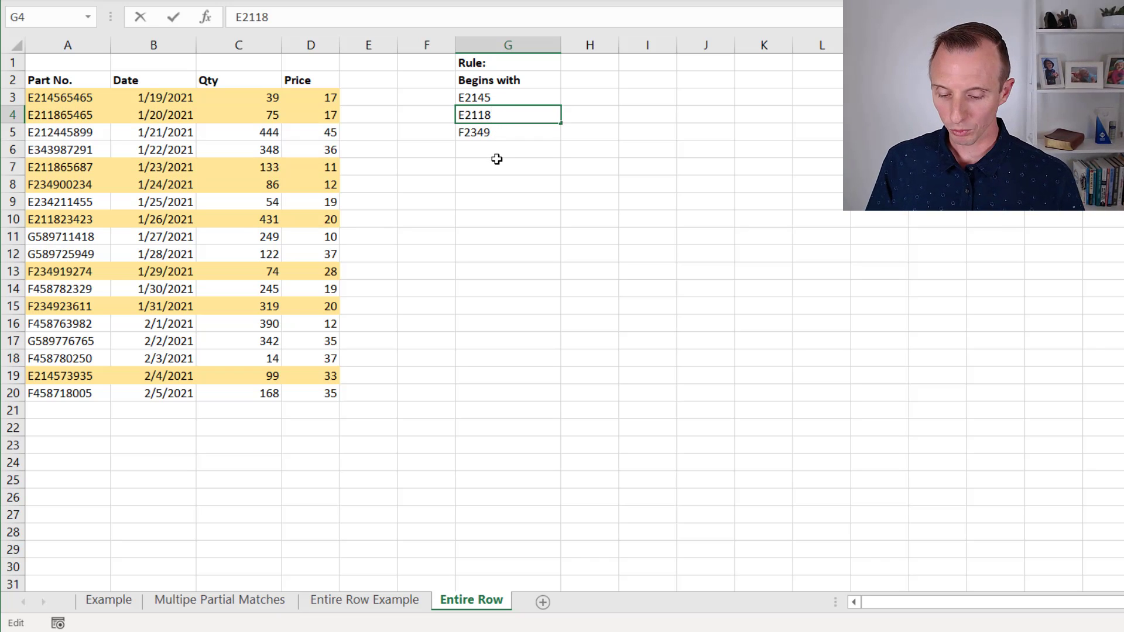
key(BackSpace)
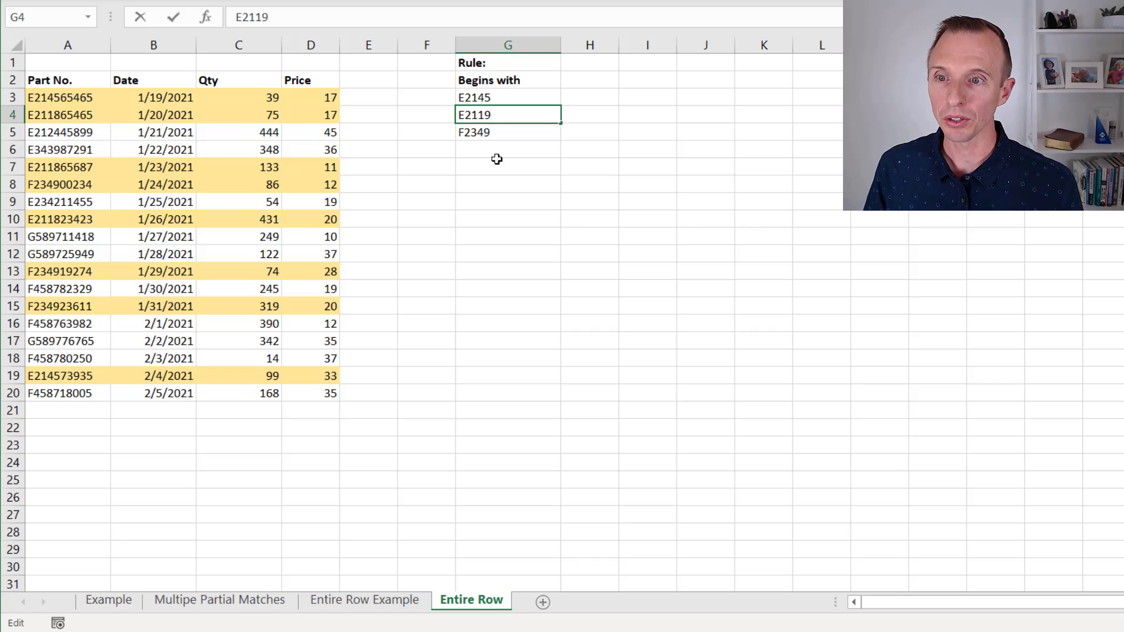
key(Return)
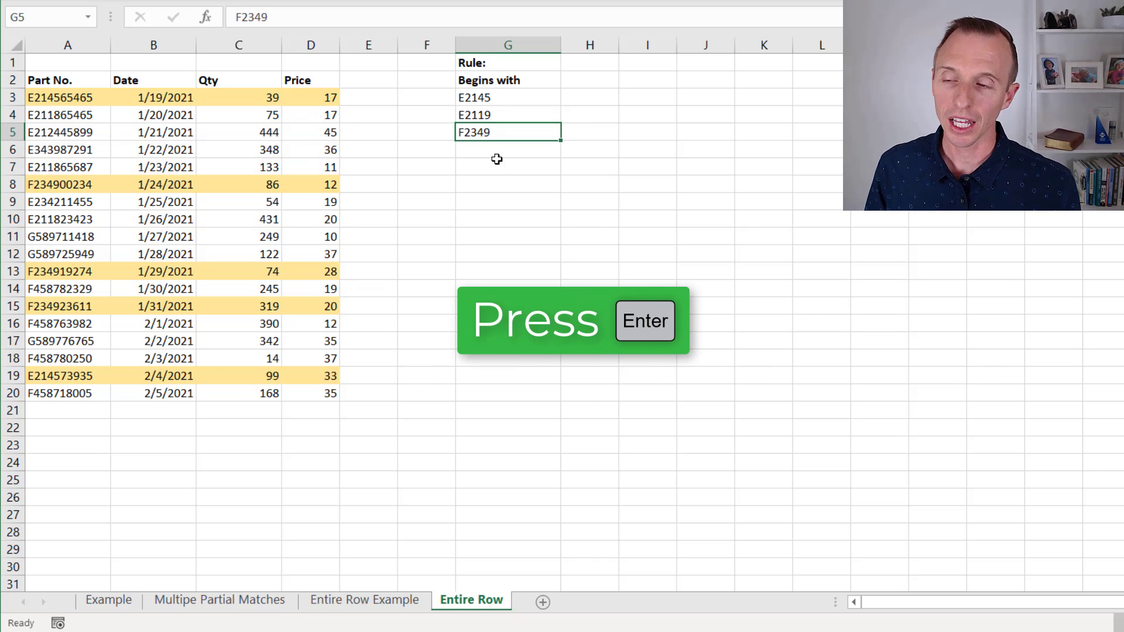
key(Up)
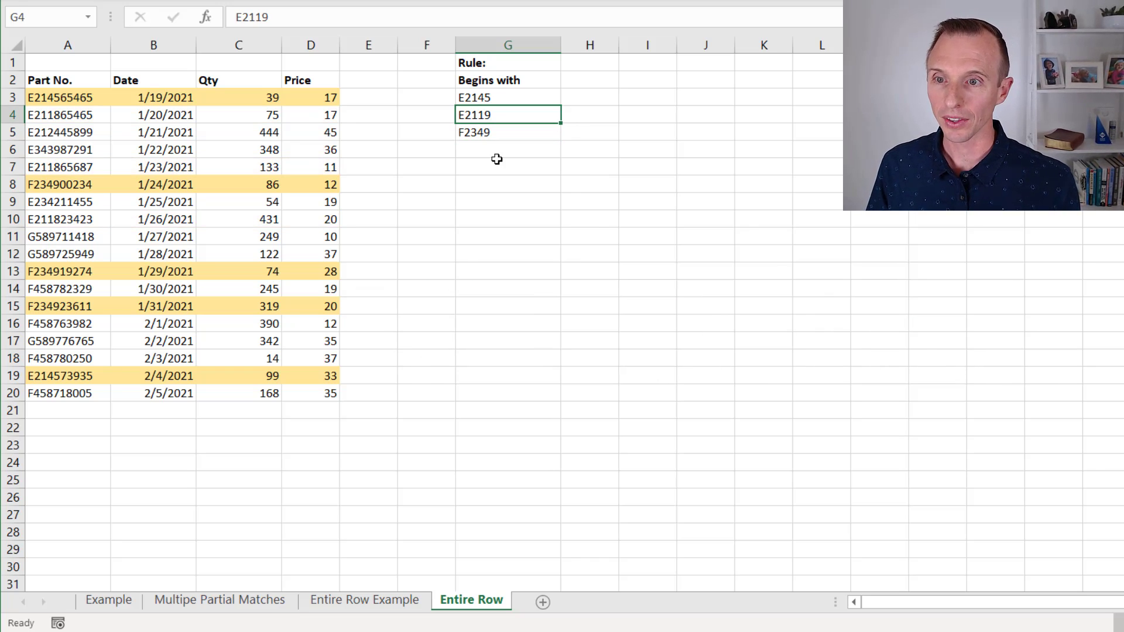
text(E2118)
key(ctrl+Return)
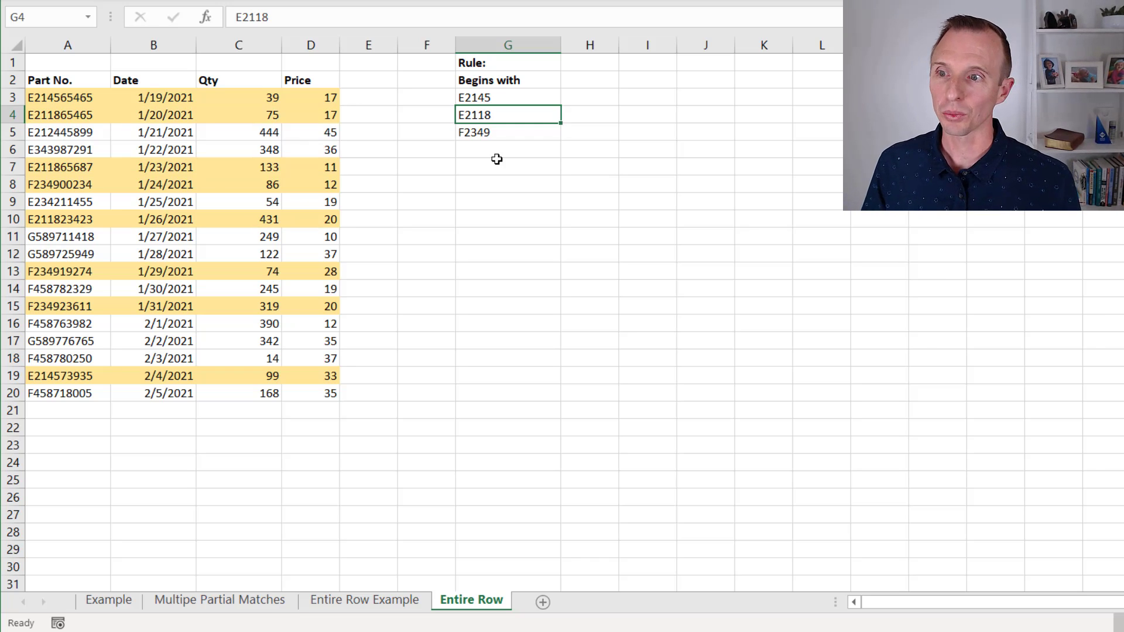
Copy the prefix E3439 from the part number in A6 and paste it into G6 to extend the prefix list.
click(78, 151)
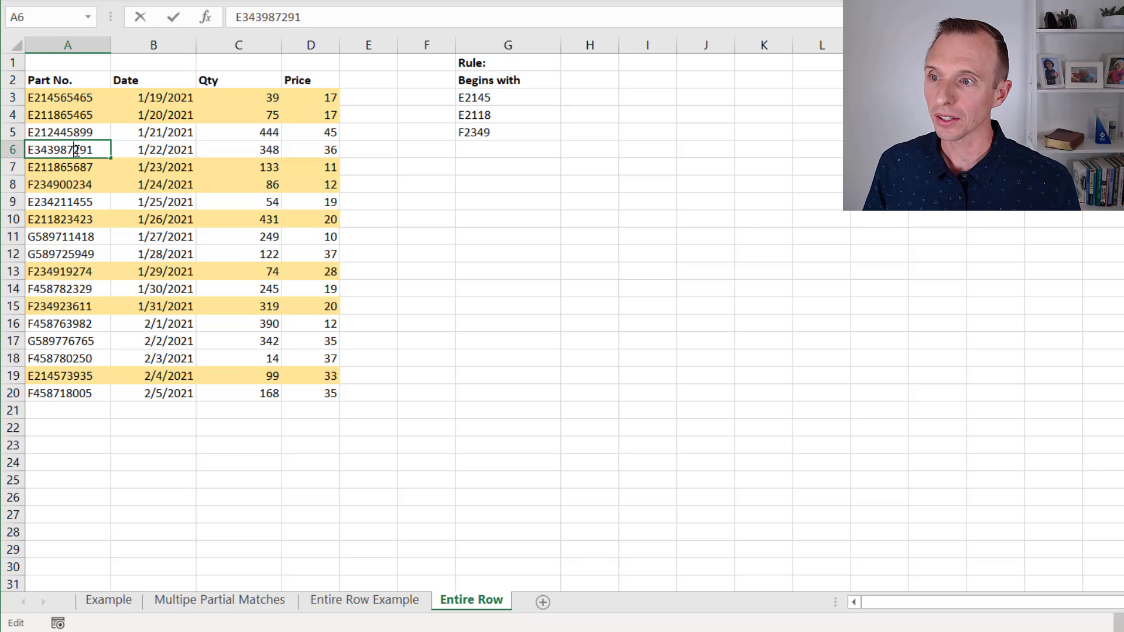
double_click(62, 149)
drag(61, 148, 17, 150)
key(ctrl+c)
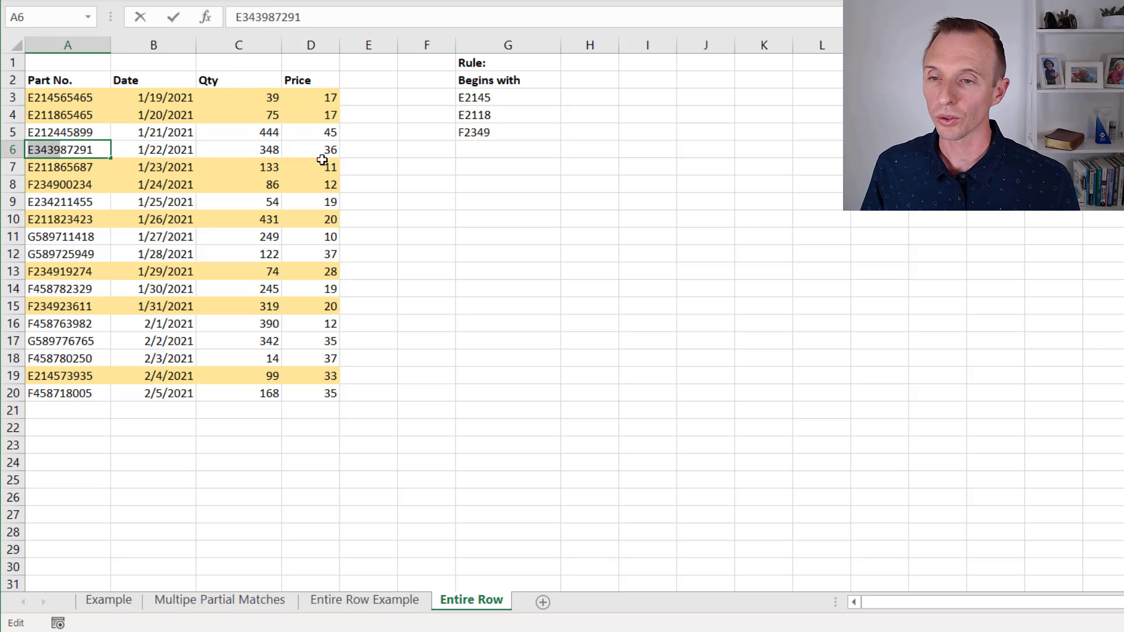
key(Escape)
click(468, 150)
key(ctrl+v)
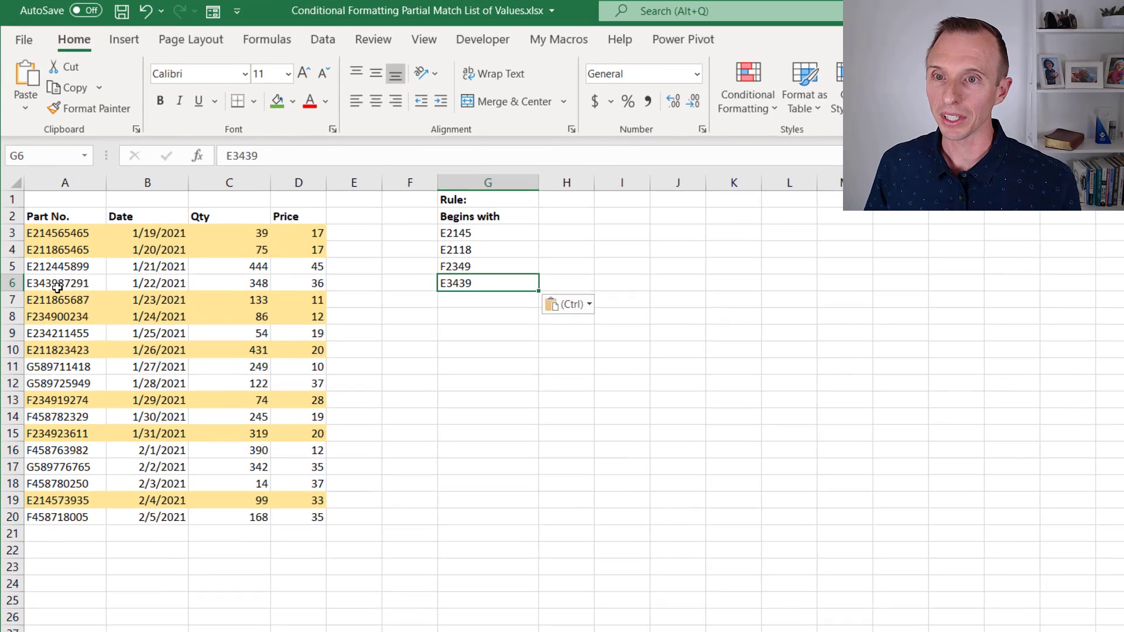
Open the conditional formatting rules manager, show this worksheet's rules and select the COUNTIF rule.
click(744, 110)
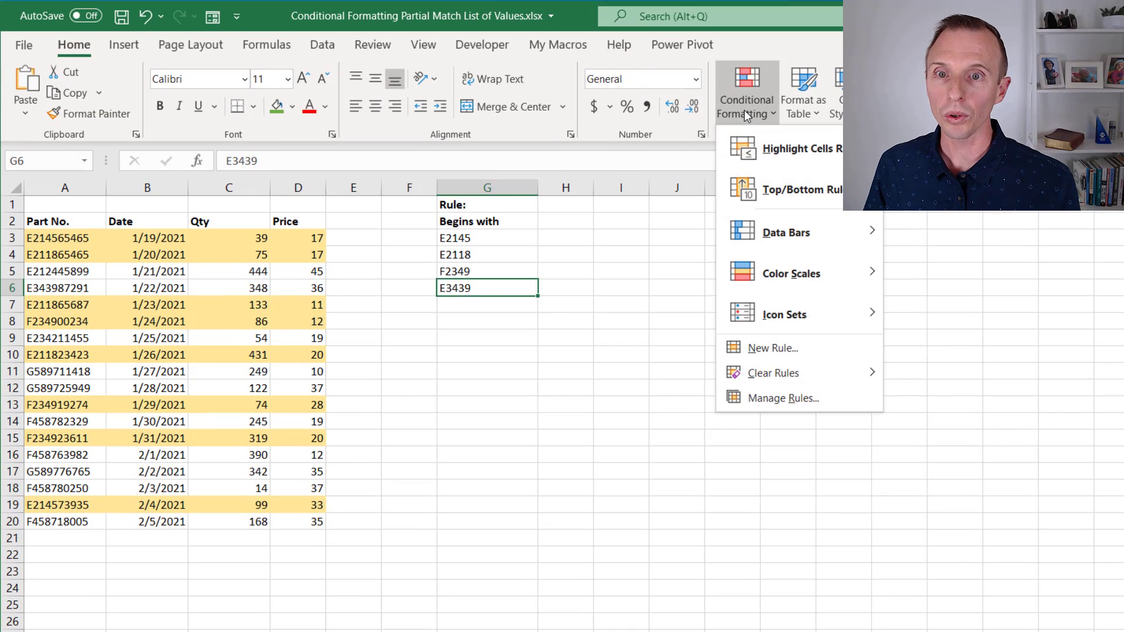
click(757, 399)
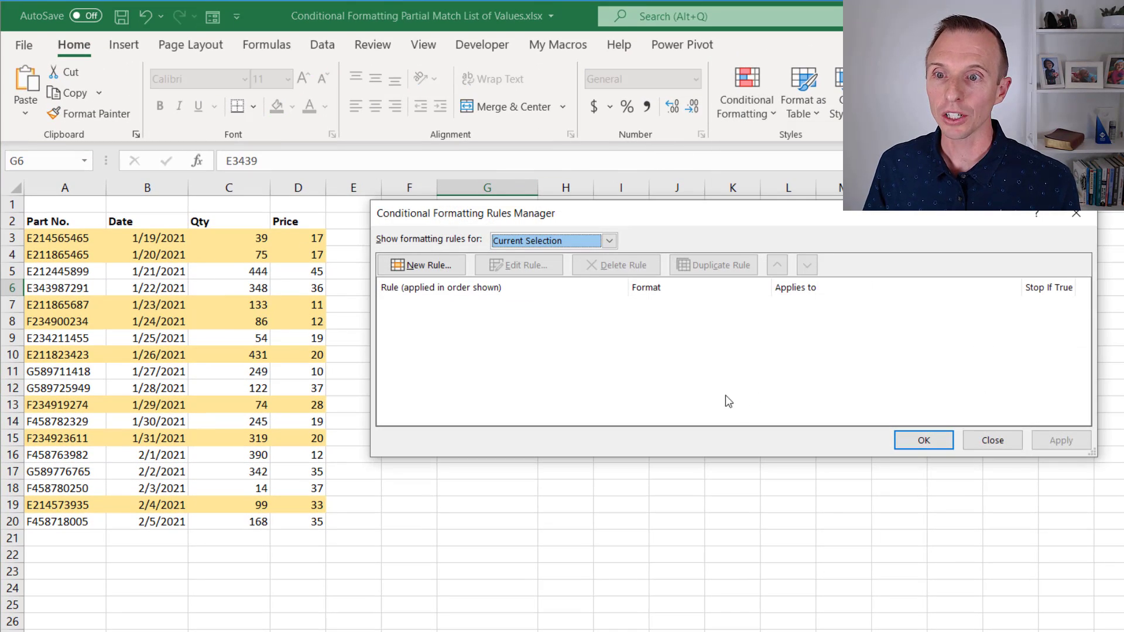
click(542, 245)
click(540, 271)
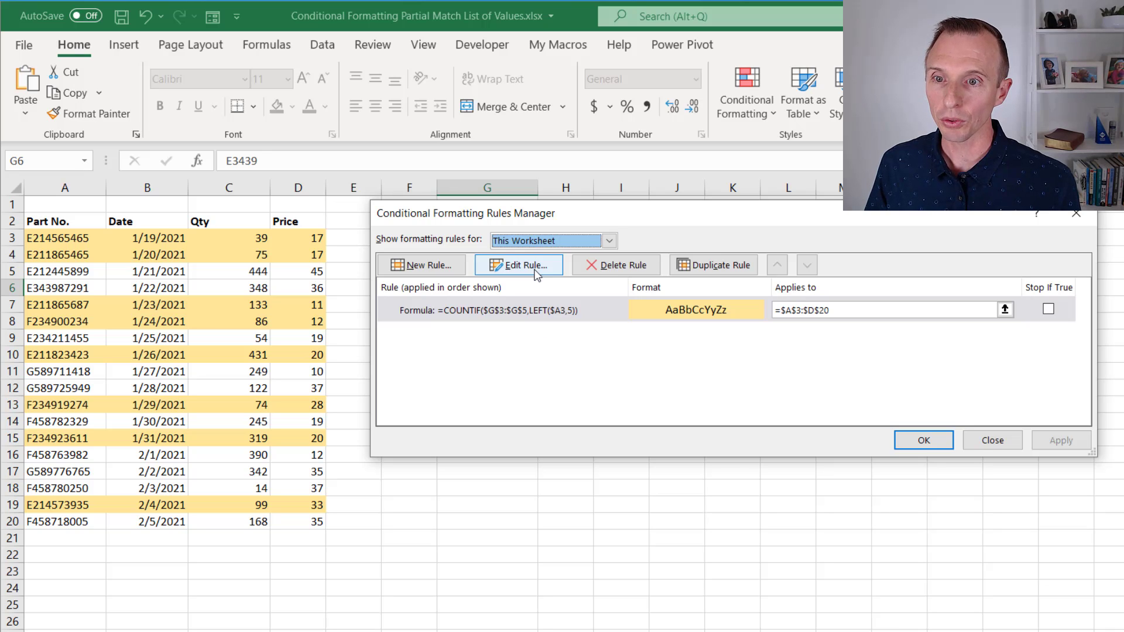
click(522, 318)
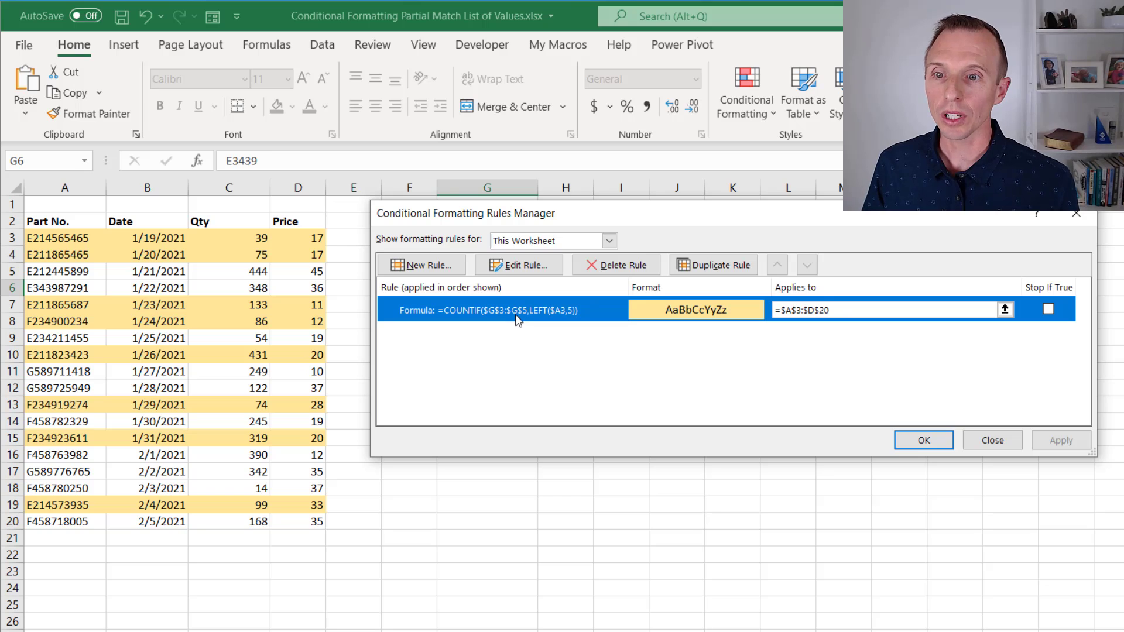
Edit the rule's formula to =COUNTIF($G$3:$G$6,LEFT($A3,5)), apply it, and move the rules manager clear of the prefix list.
click(514, 266)
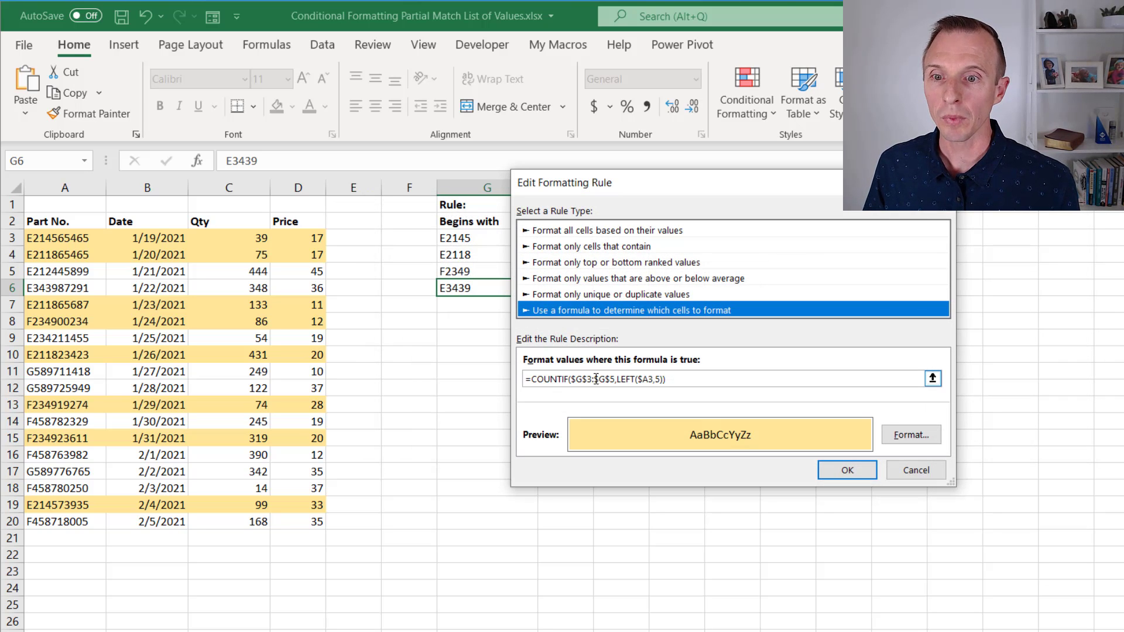
drag(591, 190, 629, 192)
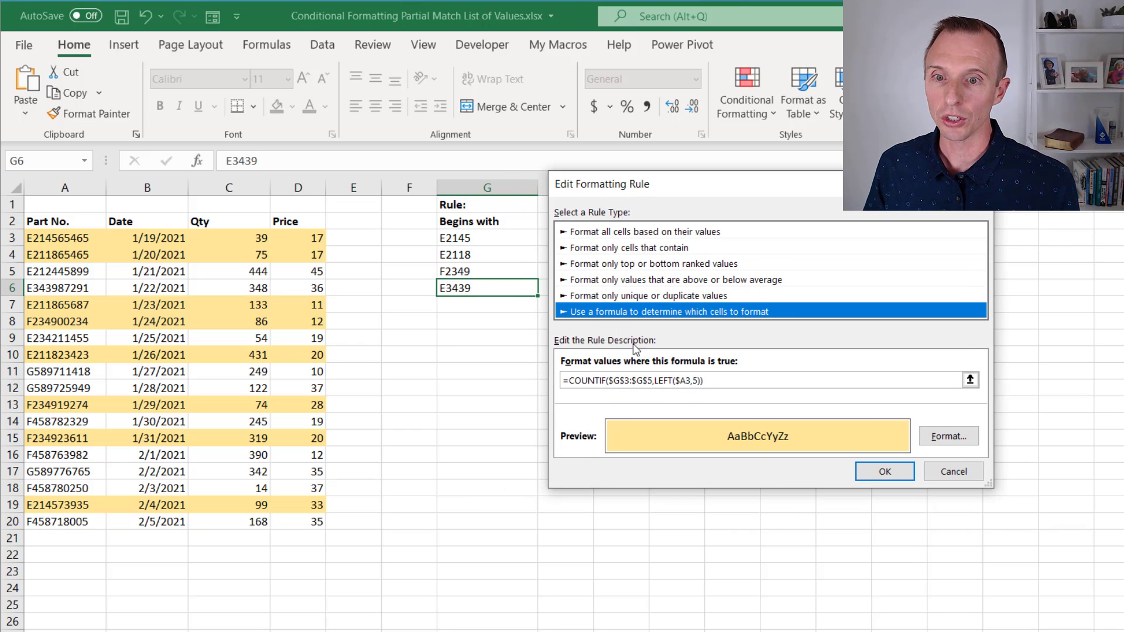
click(653, 382)
key(BackSpace)
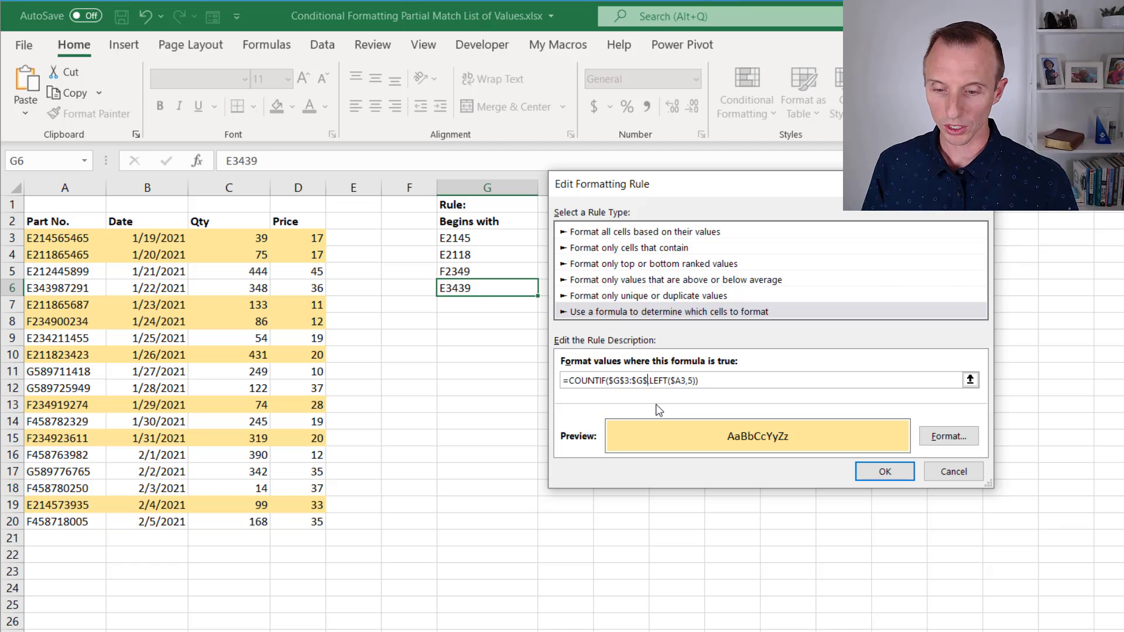
text(6,)
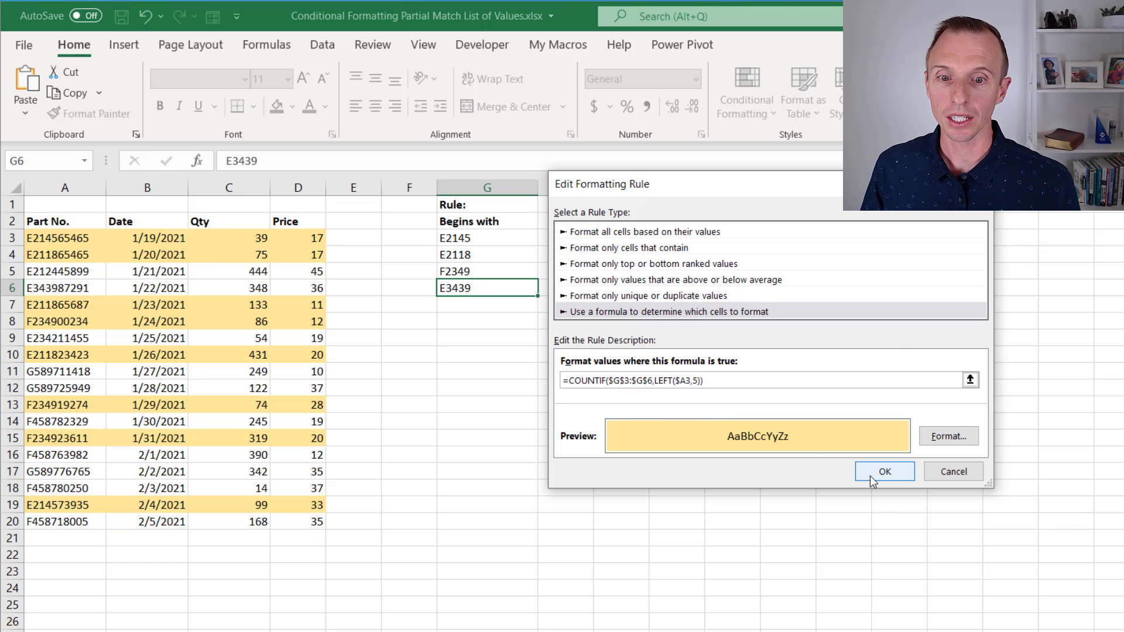
click(871, 473)
click(1061, 440)
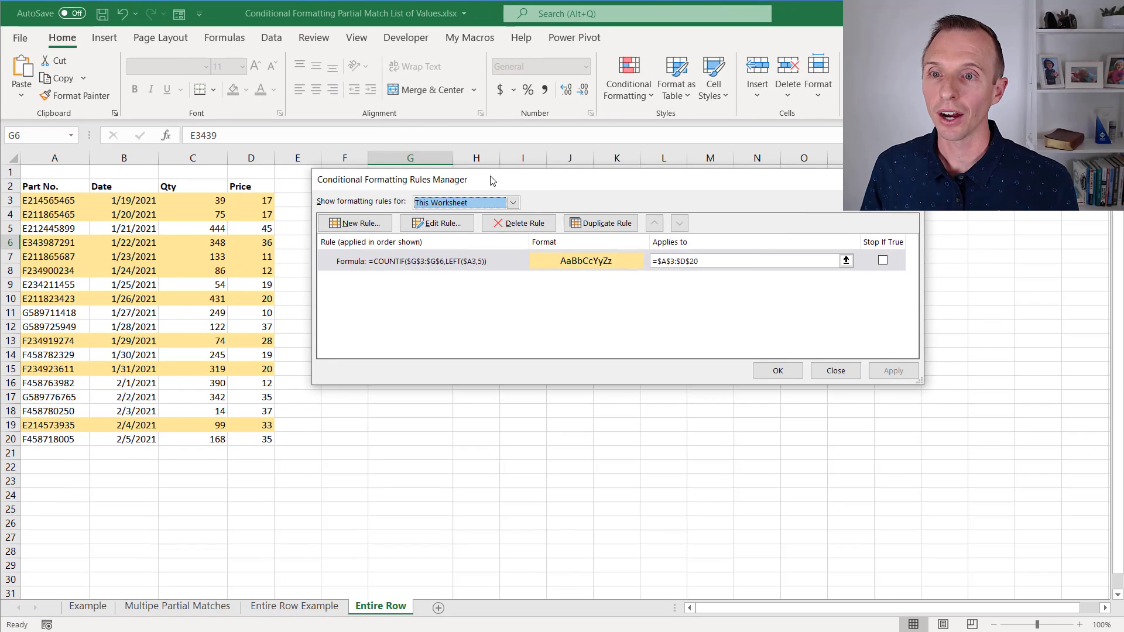
drag(609, 214, 724, 232)
drag(609, 195, 664, 198)
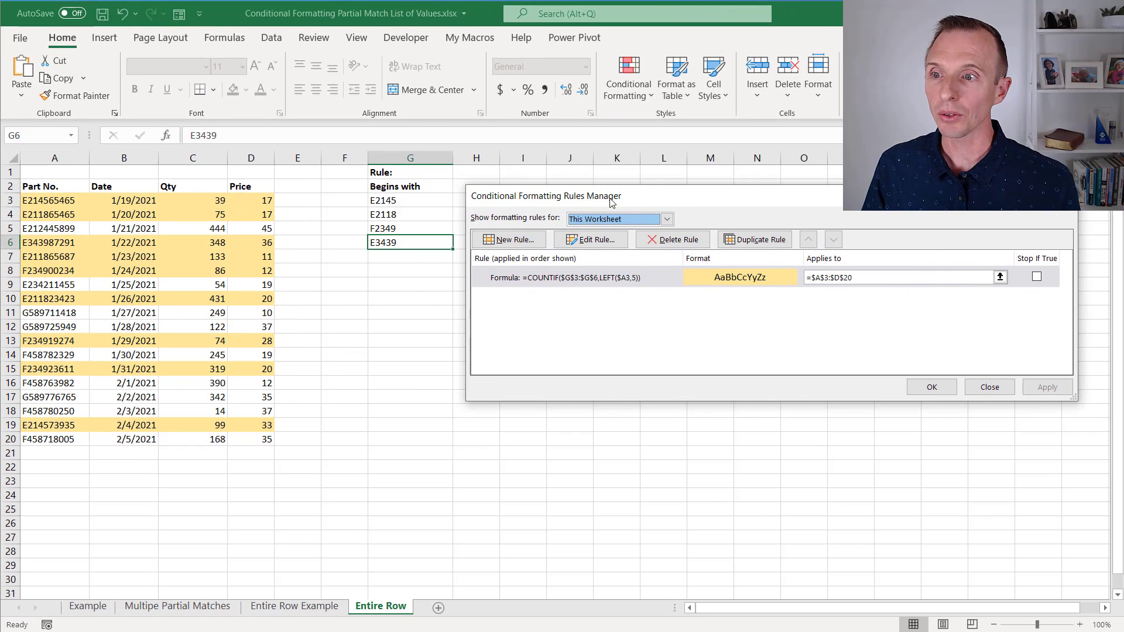